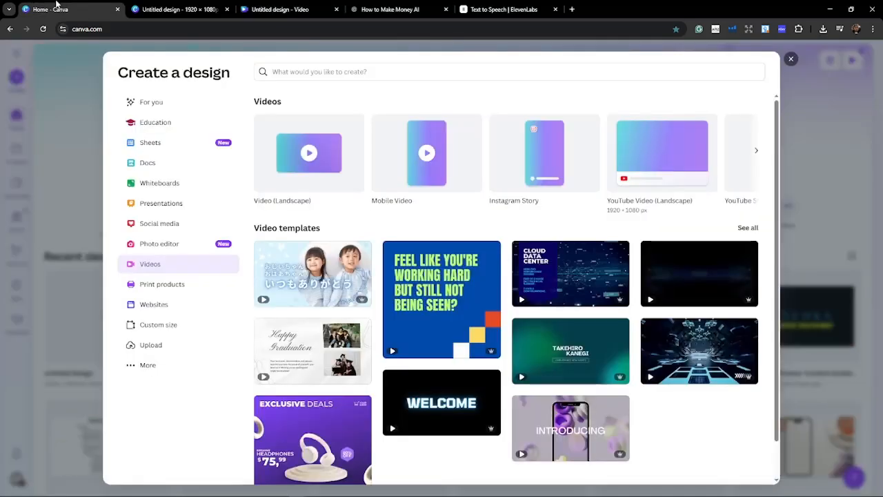
Step: Close the design creation dialog, search the web for "canva pro" in a new tab and open its Features page
{"action": "left_click", "coordinate": [798, 59]}
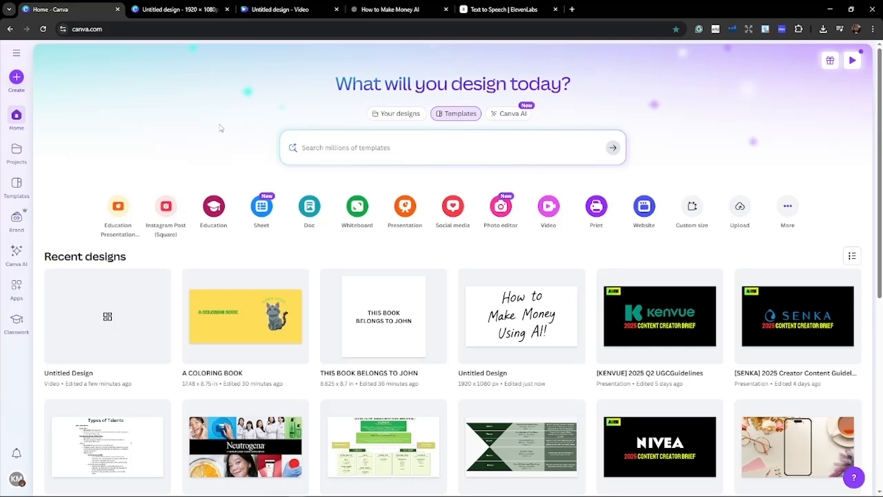
{"action": "left_click", "coordinate": [571, 9]}
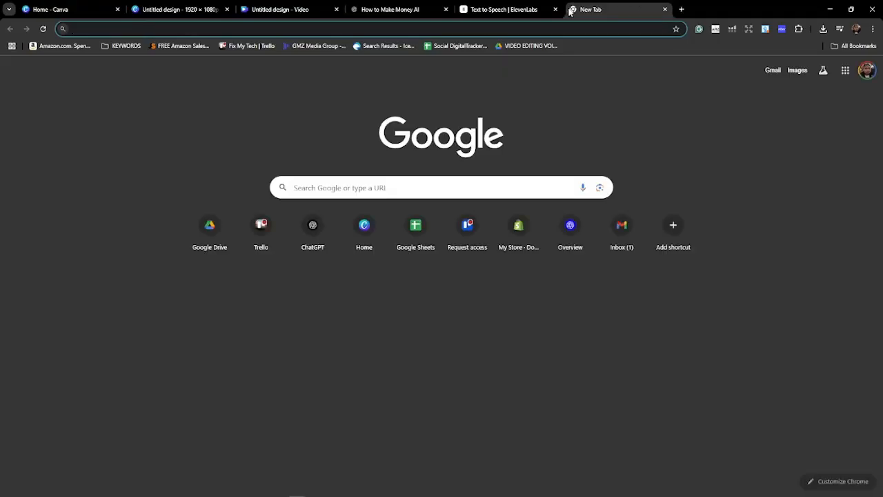
{"action": "type", "text": "canva pro"}
{"action": "key", "text": "Return"}
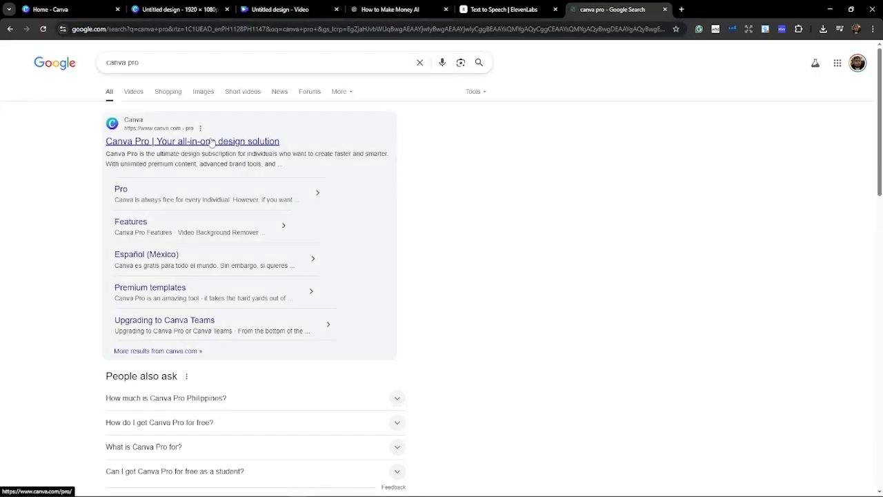
{"action": "left_click", "coordinate": [131, 223]}
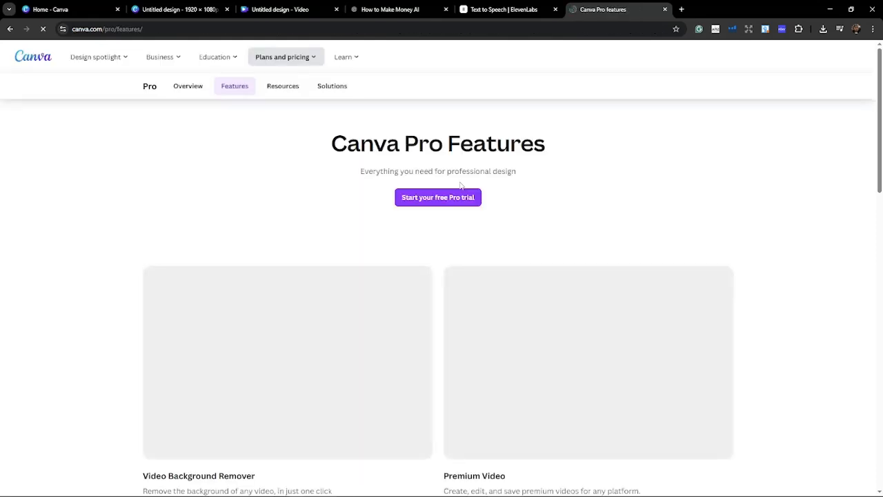
Step: Examine the Canva Pro feature descriptions, from Video Background Remover and Premium Video through Resize designs and Stay on brand
{"action": "scroll", "coordinate": [461, 185], "scroll_direction": "down", "scroll_amount": 4}
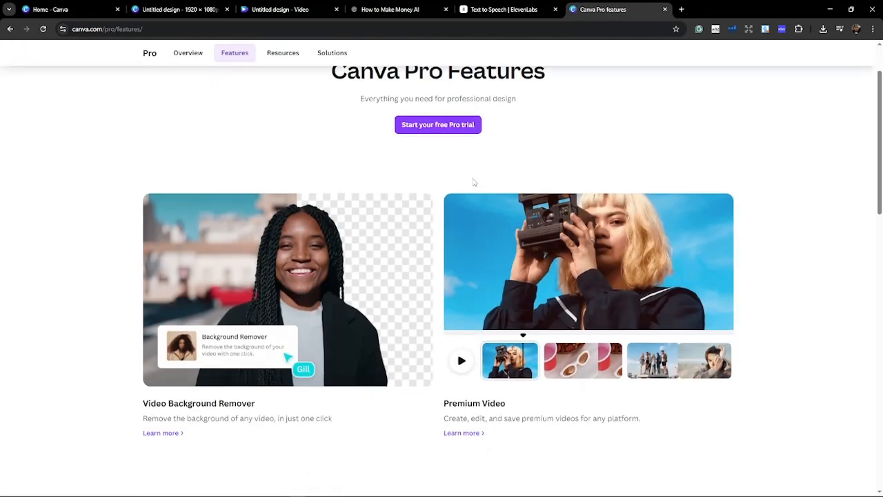
{"action": "scroll", "coordinate": [406, 222], "scroll_direction": "up", "scroll_amount": 4}
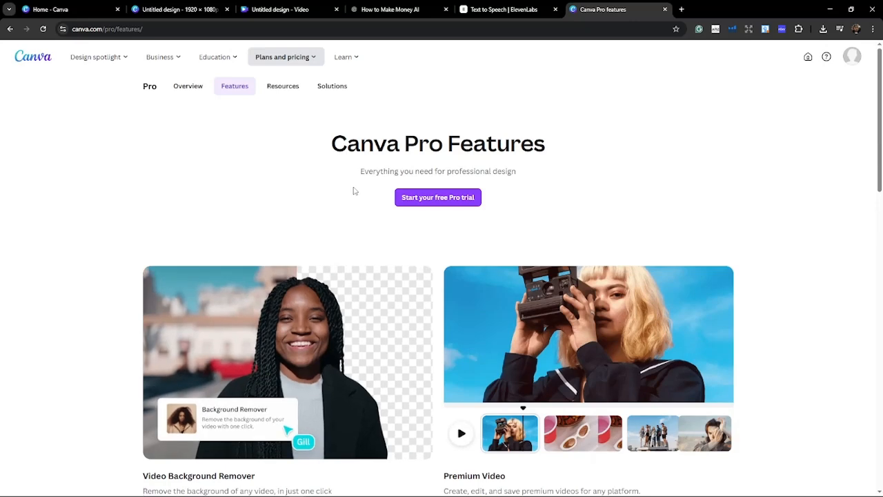
{"action": "scroll", "coordinate": [359, 193], "scroll_direction": "down", "scroll_amount": 3}
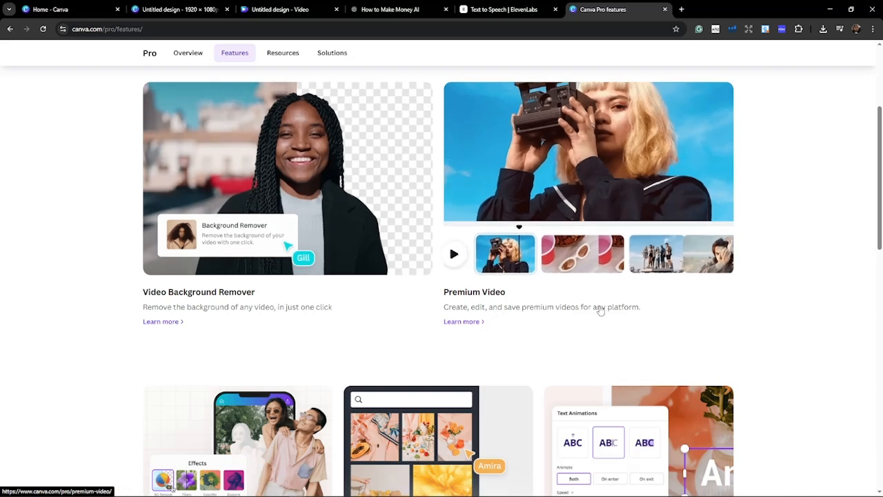
{"action": "scroll", "coordinate": [594, 310], "scroll_direction": "down", "scroll_amount": 3}
{"action": "scroll", "coordinate": [498, 310], "scroll_direction": "up", "scroll_amount": 1}
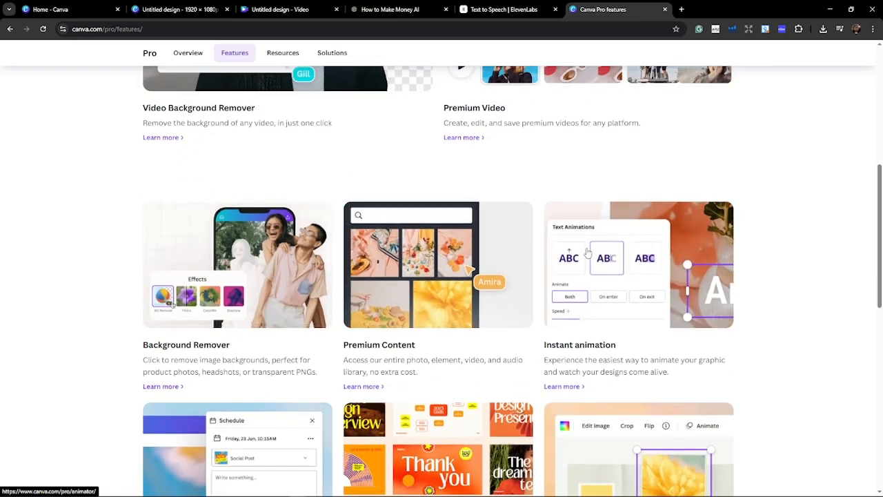
{"action": "scroll", "coordinate": [587, 253], "scroll_direction": "down", "scroll_amount": 1}
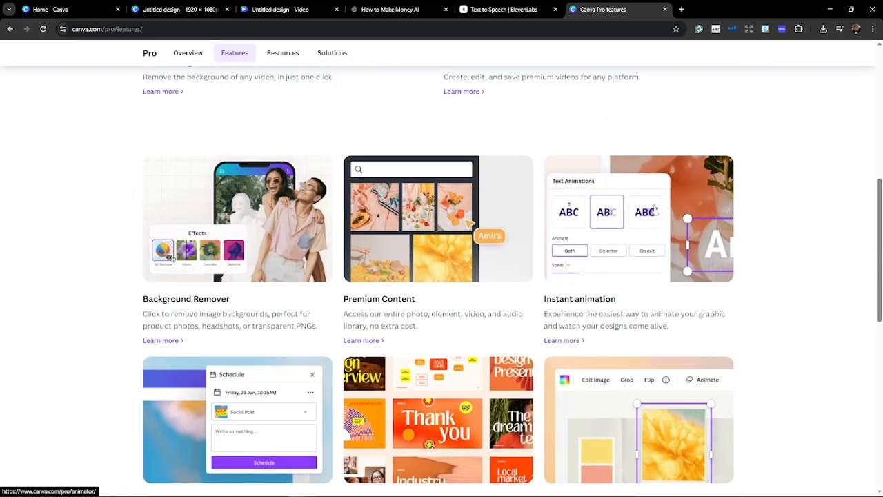
{"action": "scroll", "coordinate": [655, 210], "scroll_direction": "down", "scroll_amount": 2}
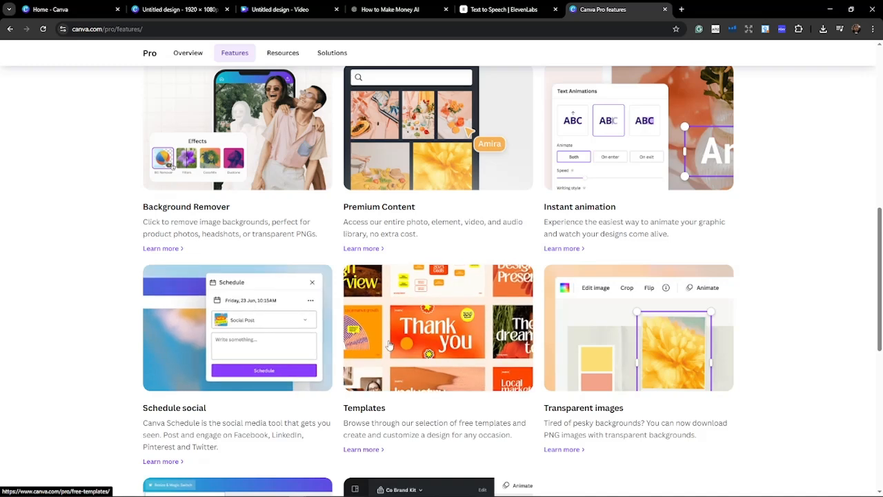
{"action": "scroll", "coordinate": [390, 345], "scroll_direction": "down", "scroll_amount": 2}
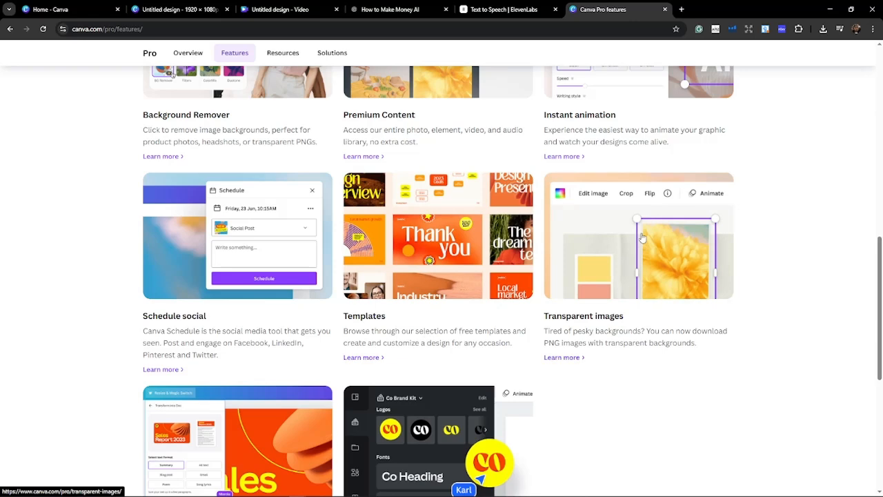
{"action": "scroll", "coordinate": [641, 238], "scroll_direction": "down", "scroll_amount": 4}
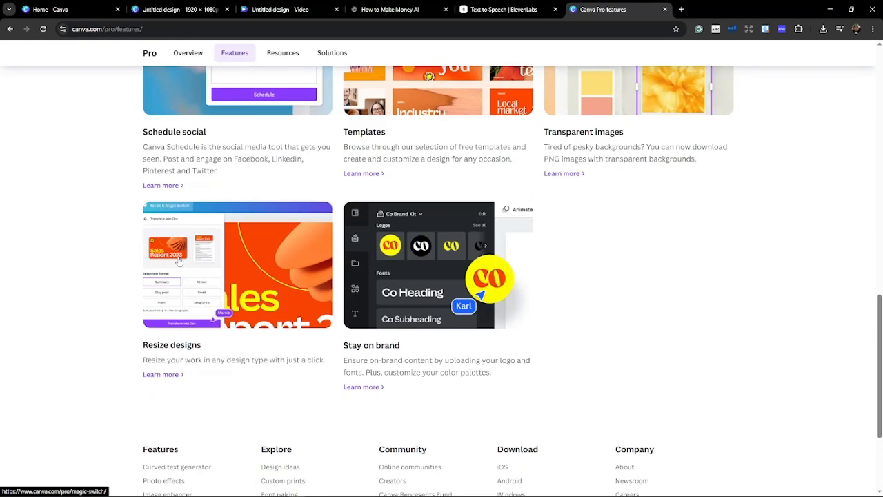
{"action": "scroll", "coordinate": [440, 263], "scroll_direction": "down", "scroll_amount": 3}
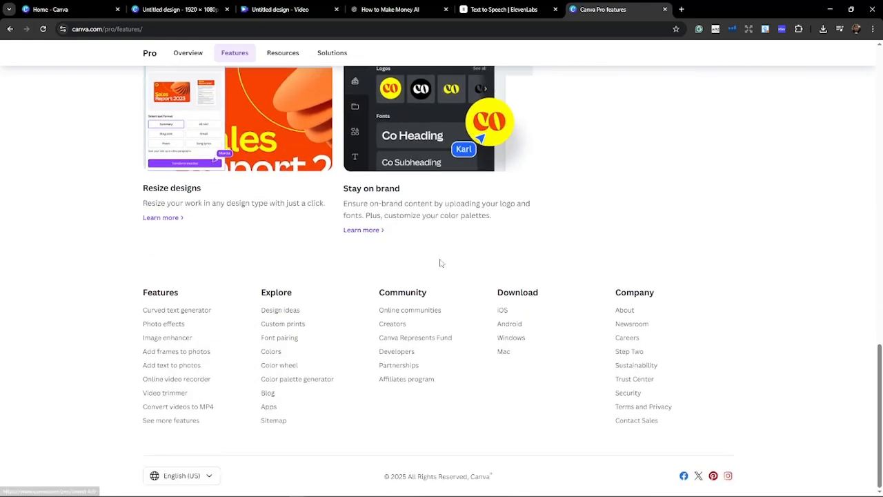
{"action": "scroll", "coordinate": [441, 263], "scroll_direction": "up", "scroll_amount": 14}
{"action": "scroll", "coordinate": [440, 263], "scroll_direction": "up", "scroll_amount": 6}
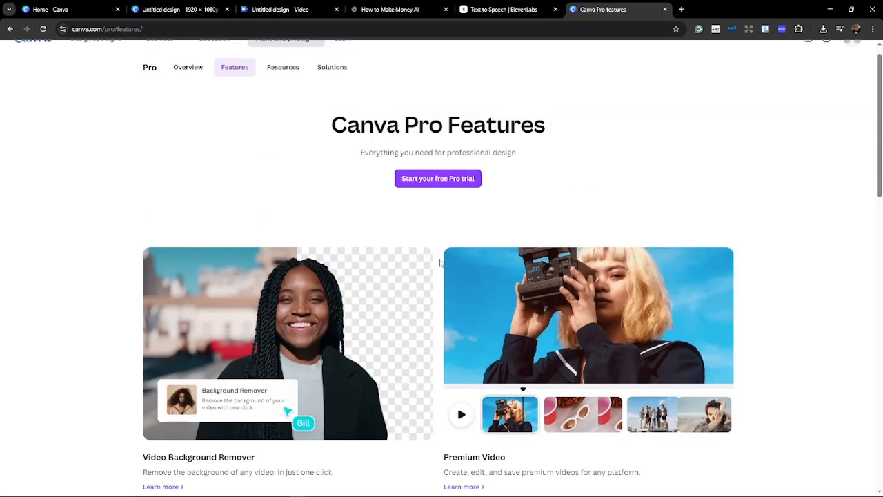
Step: Open the Canva Pro Overview page and examine its reasons to choose Pro and its tools for every task
{"action": "left_click", "coordinate": [197, 68]}
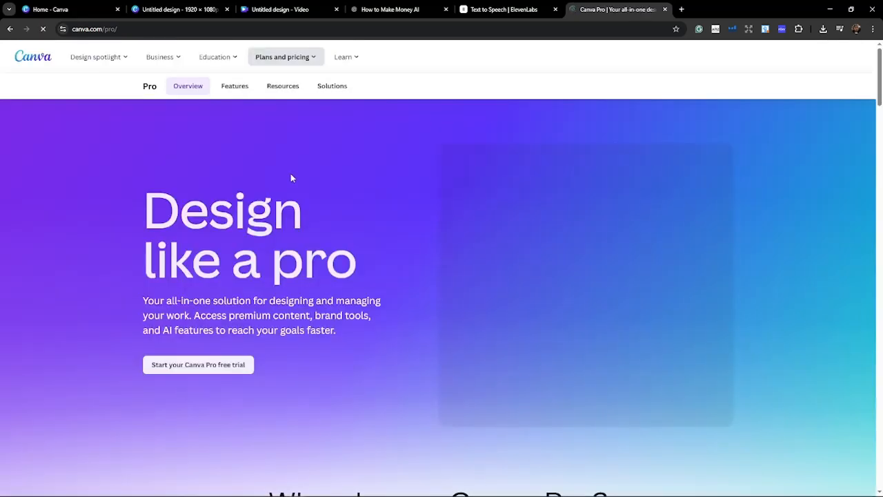
{"action": "scroll", "coordinate": [290, 178], "scroll_direction": "down", "scroll_amount": 5}
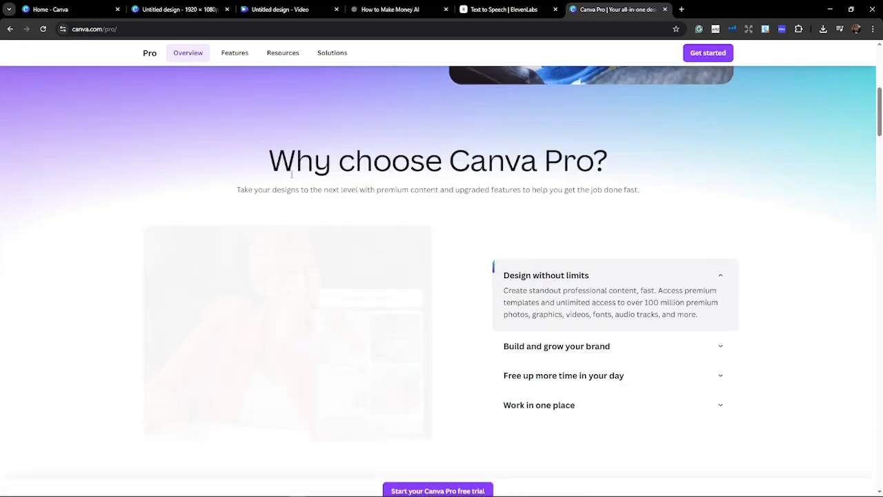
{"action": "scroll", "coordinate": [291, 175], "scroll_direction": "down", "scroll_amount": 6}
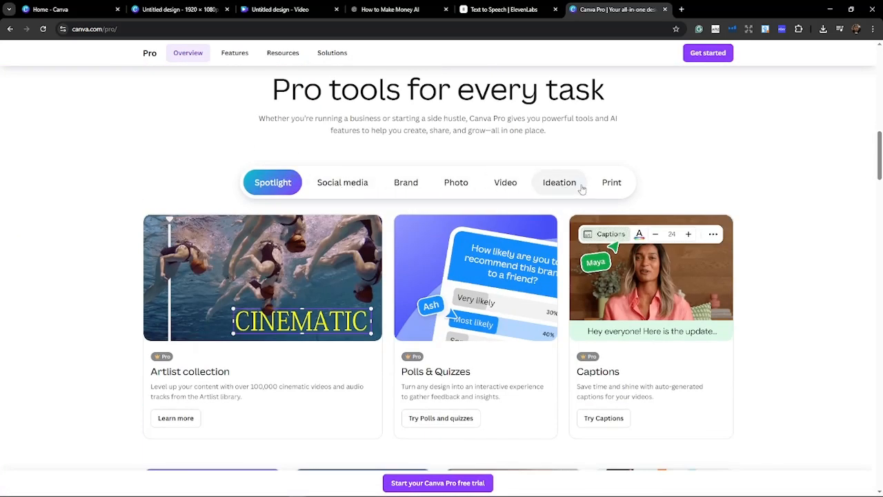
{"action": "scroll", "coordinate": [582, 183], "scroll_direction": "down", "scroll_amount": 6}
{"action": "scroll", "coordinate": [582, 188], "scroll_direction": "up", "scroll_amount": 4}
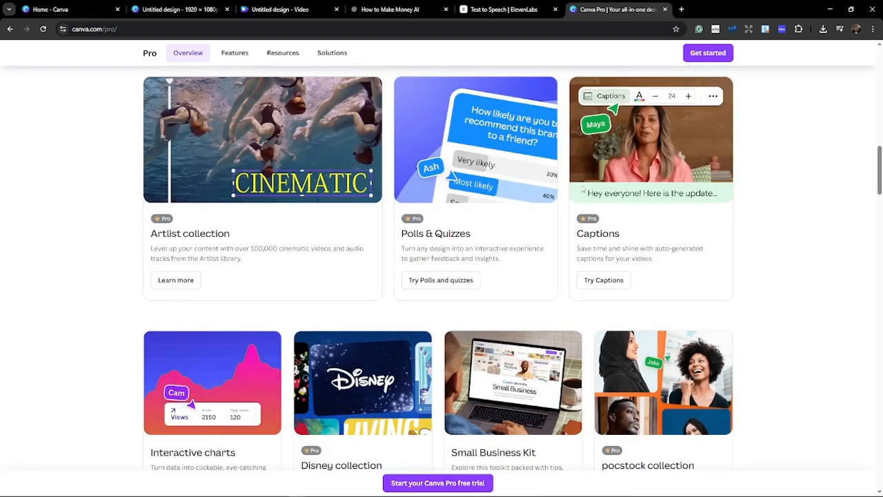
{"action": "scroll", "coordinate": [231, 257], "scroll_direction": "up", "scroll_amount": 10}
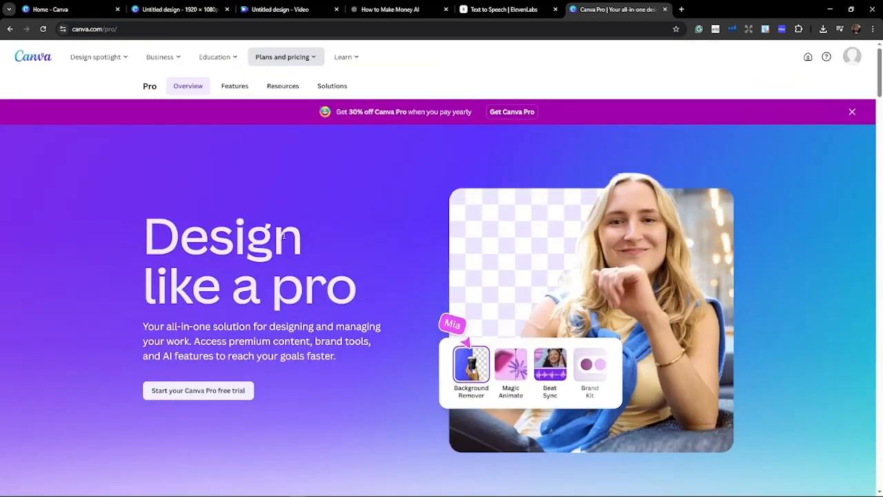
Step: Look through the Canva Pro Resources page with its marketing toolkits, and return to the Features page
{"action": "left_click", "coordinate": [247, 97]}
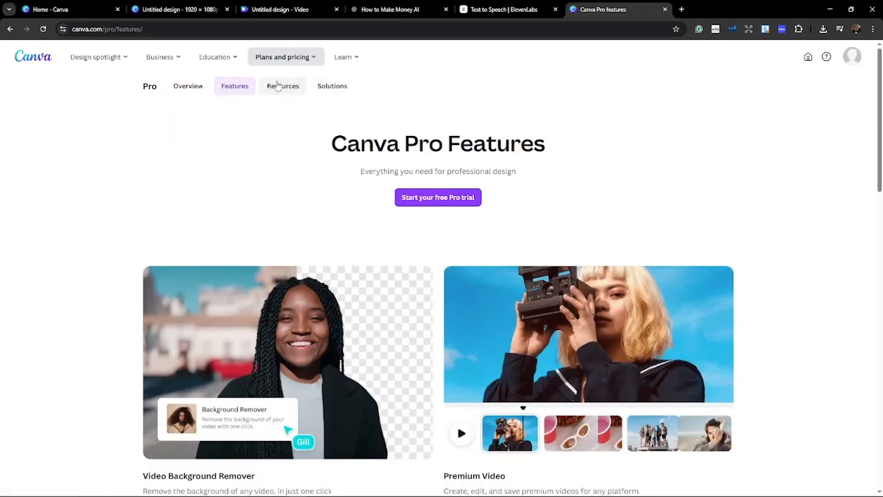
{"action": "left_click", "coordinate": [279, 87]}
{"action": "scroll", "coordinate": [302, 149], "scroll_direction": "down", "scroll_amount": 3}
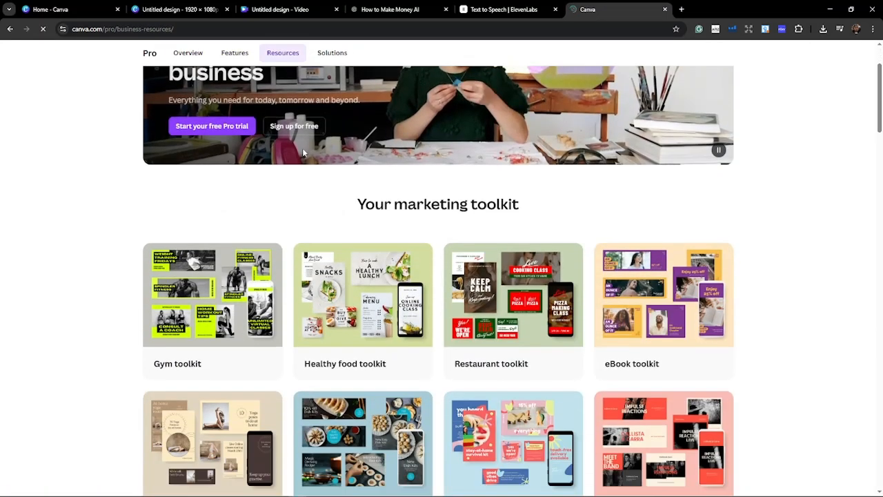
{"action": "scroll", "coordinate": [302, 152], "scroll_direction": "up", "scroll_amount": 5}
{"action": "left_click", "coordinate": [238, 89]}
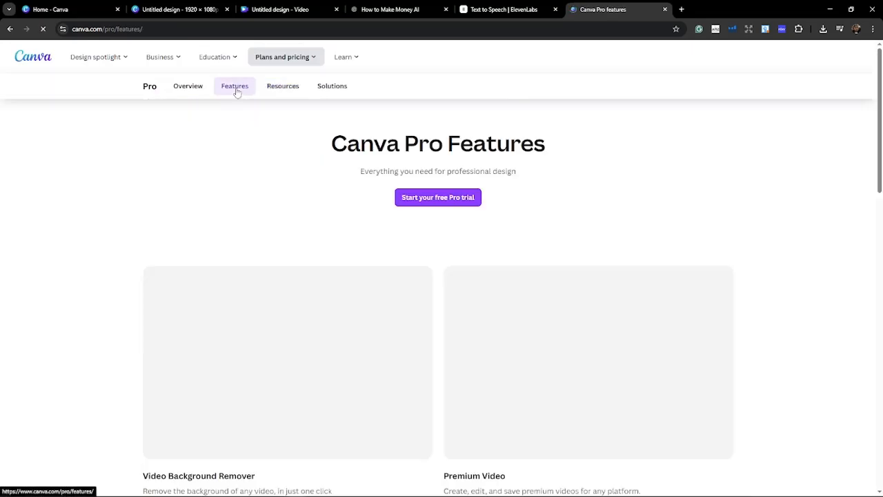
{"action": "scroll", "coordinate": [227, 311], "scroll_direction": "down", "scroll_amount": 3}
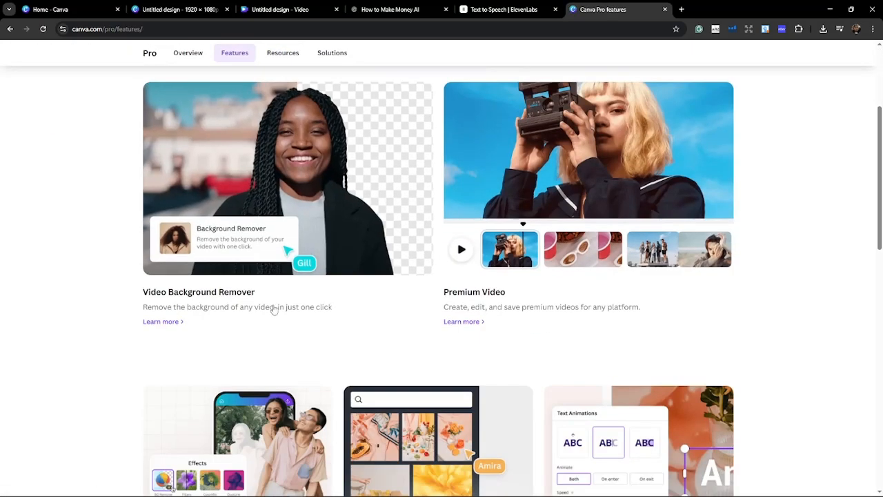
{"action": "mouse_move", "coordinate": [364, 494]}
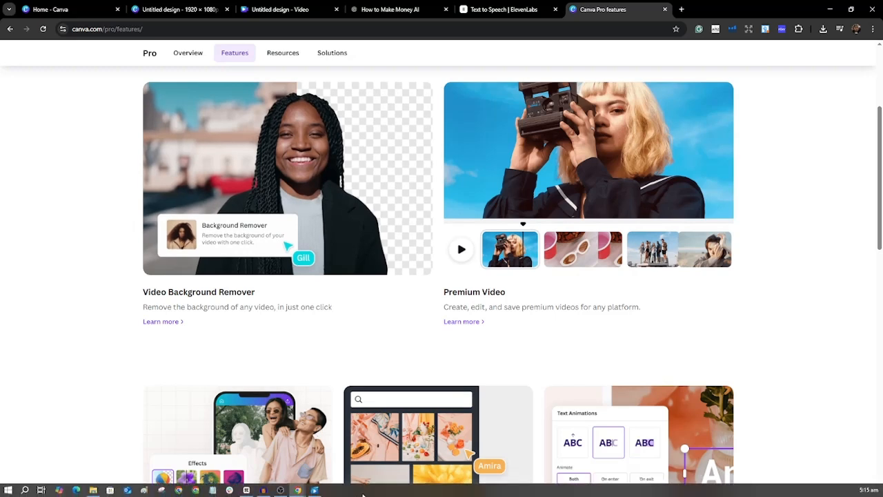
Step: Switch to the ChatGPT conversation about making money using AI and skim its video script and scene image prompts
{"action": "left_click", "coordinate": [377, 6]}
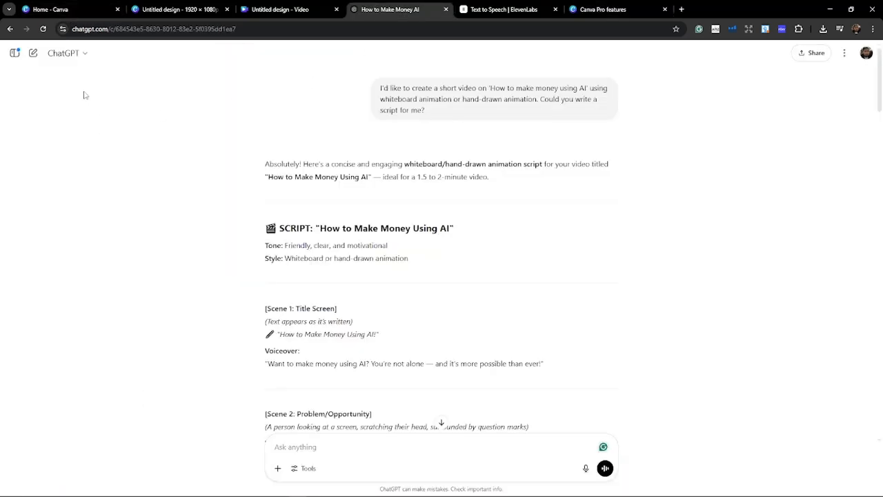
{"action": "left_click", "coordinate": [86, 55]}
{"action": "left_click", "coordinate": [87, 55]}
{"action": "scroll", "coordinate": [442, 198], "scroll_direction": "down", "scroll_amount": 20}
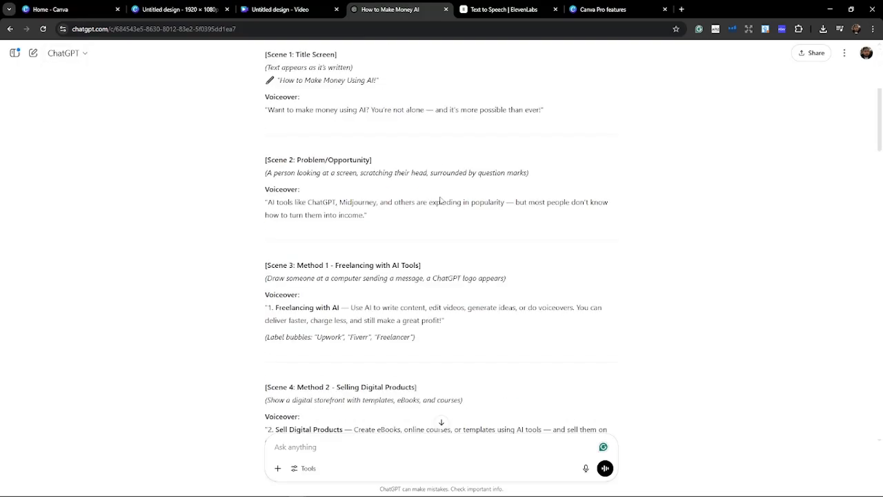
{"action": "scroll", "coordinate": [442, 197], "scroll_direction": "down", "scroll_amount": 10}
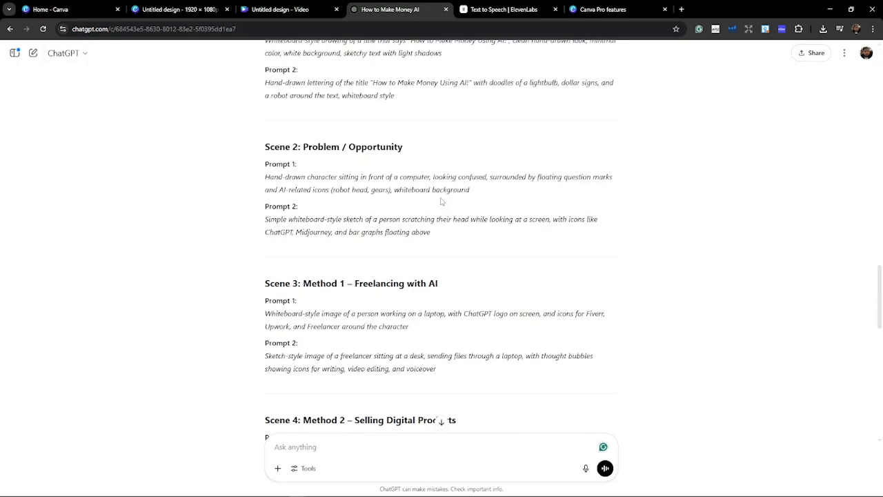
{"action": "scroll", "coordinate": [442, 202], "scroll_direction": "up", "scroll_amount": 20}
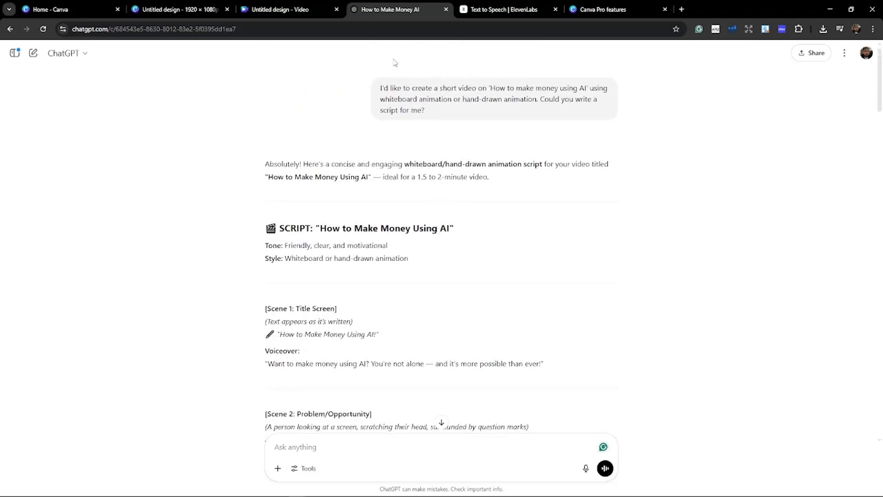
Step: Review the request asking for a whiteboard or hand-drawn animation script, highlighting its topic, animation style and script question in turn
{"action": "left_click_drag", "start_coordinate": [429, 110], "coordinate": [371, 88]}
{"action": "left_click", "coordinate": [324, 119]}
{"action": "scroll", "coordinate": [294, 103], "scroll_direction": "down", "scroll_amount": 2}
{"action": "scroll", "coordinate": [189, 100], "scroll_direction": "up", "scroll_amount": 2}
{"action": "left_click_drag", "start_coordinate": [380, 88], "coordinate": [436, 112]}
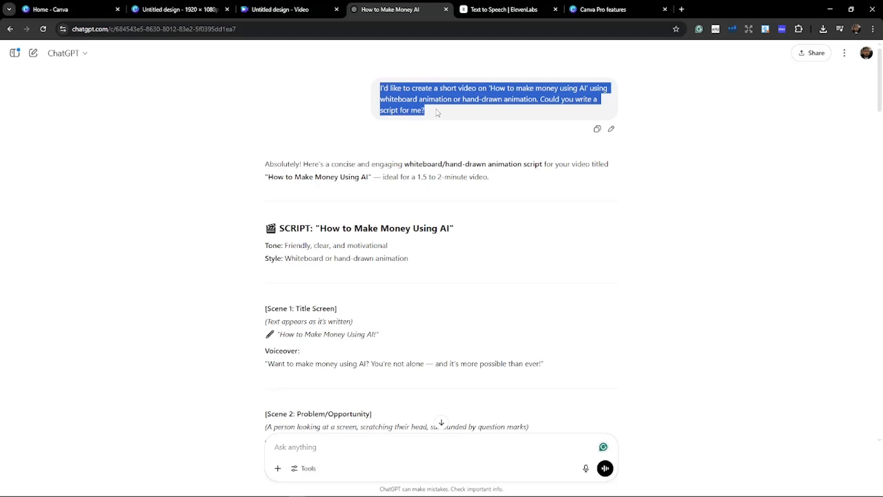
{"action": "left_click", "coordinate": [436, 112]}
{"action": "left_click_drag", "start_coordinate": [378, 89], "coordinate": [592, 87]}
{"action": "left_click", "coordinate": [430, 94]}
{"action": "left_click_drag", "start_coordinate": [377, 104], "coordinate": [537, 100]}
{"action": "left_click", "coordinate": [467, 101]}
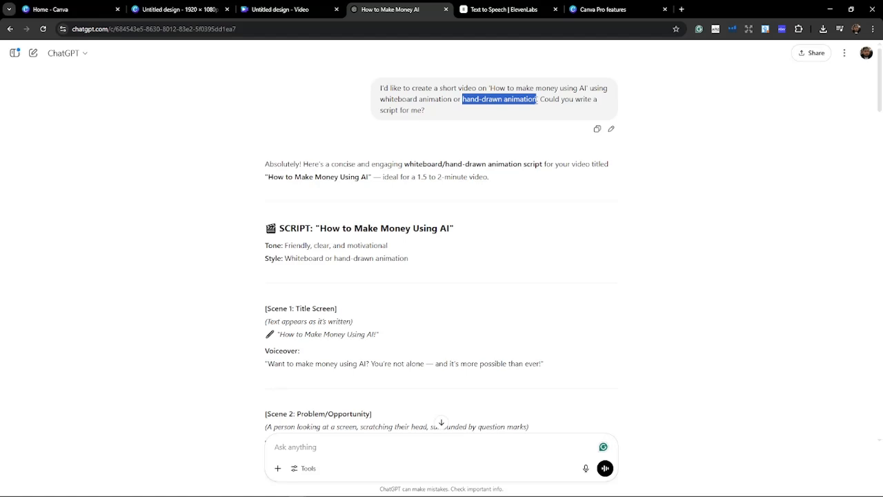
{"action": "left_click", "coordinate": [546, 101]}
{"action": "left_click_drag", "start_coordinate": [542, 104], "coordinate": [545, 112]}
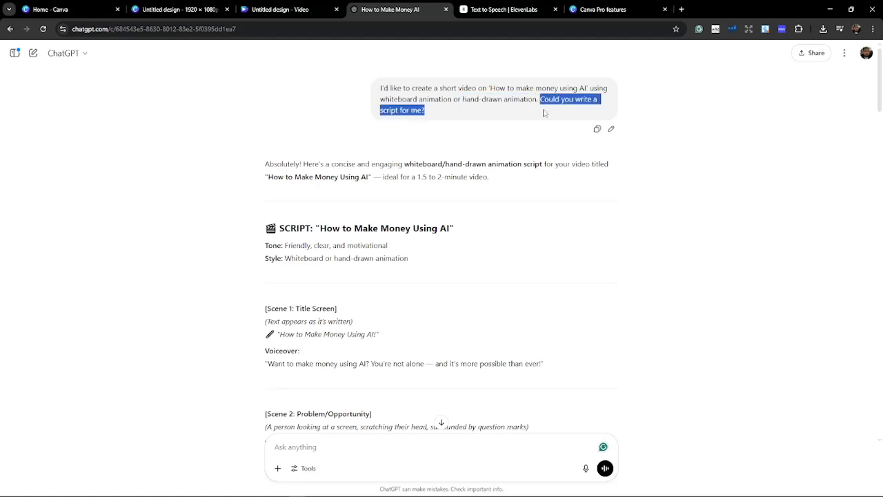
Step: Skim the script's scenes from the title screen to the final call to action, highlighting the scene descriptions and voiceover text
{"action": "scroll", "coordinate": [380, 203], "scroll_direction": "down", "scroll_amount": 3}
{"action": "scroll", "coordinate": [333, 202], "scroll_direction": "down", "scroll_amount": 4}
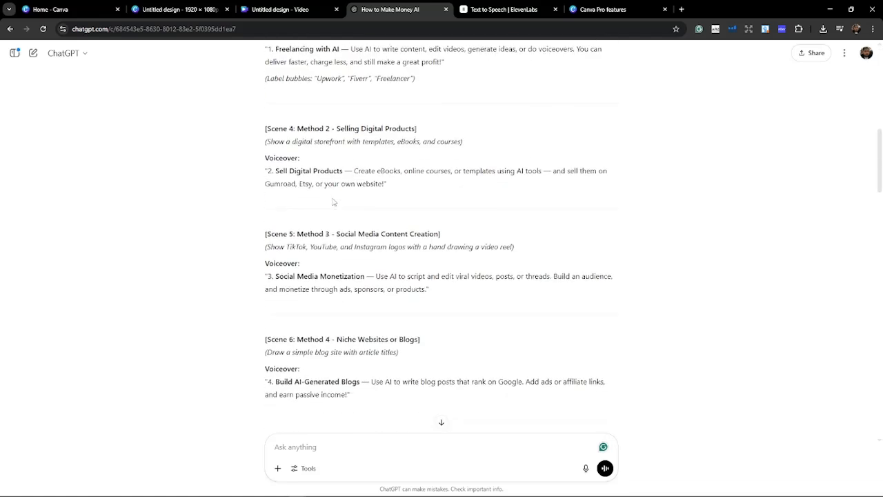
{"action": "scroll", "coordinate": [331, 203], "scroll_direction": "up", "scroll_amount": 5}
{"action": "left_click_drag", "start_coordinate": [263, 229], "coordinate": [551, 228]}
{"action": "left_click", "coordinate": [360, 241]}
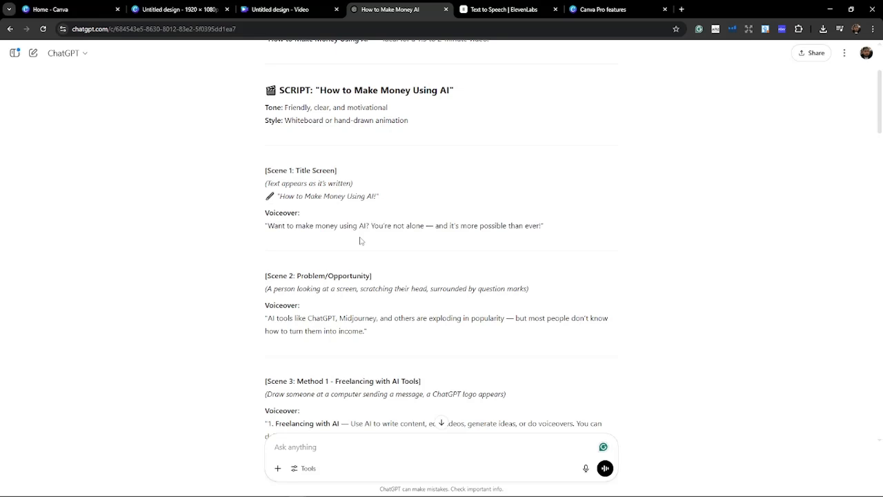
{"action": "scroll", "coordinate": [360, 241], "scroll_direction": "down", "scroll_amount": 4}
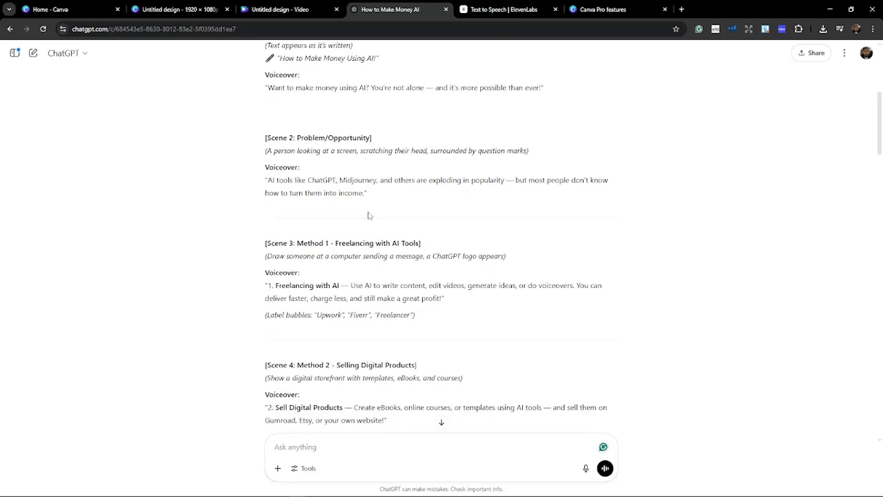
{"action": "left_click_drag", "start_coordinate": [278, 147], "coordinate": [463, 300]}
{"action": "scroll", "coordinate": [464, 299], "scroll_direction": "down", "scroll_amount": 6}
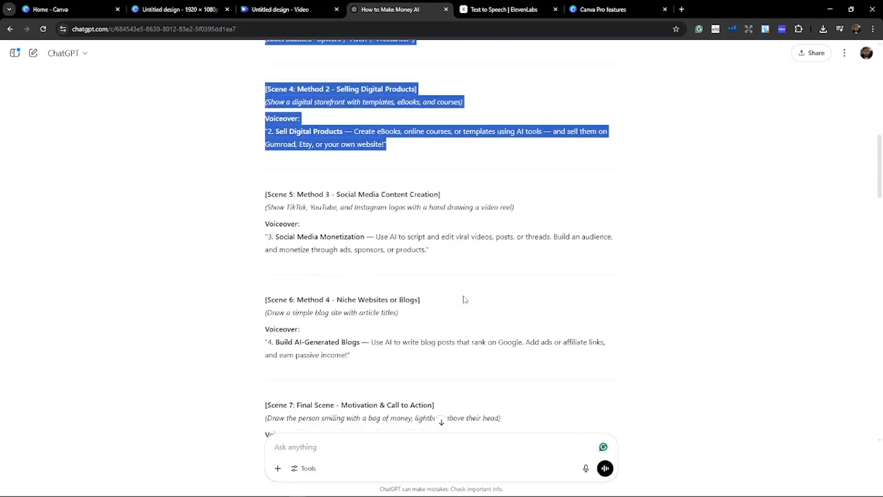
{"action": "scroll", "coordinate": [360, 160], "scroll_direction": "down", "scroll_amount": 1}
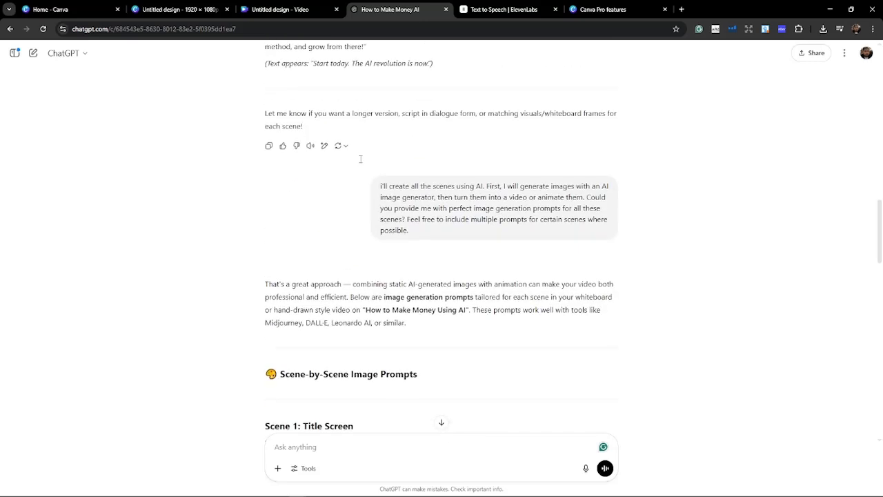
Step: Review the follow-up request for image generation prompts, highlighting the image-then-animate plan, the prompt question and the multiple-prompts sentence
{"action": "triple_click", "coordinate": [381, 197]}
{"action": "left_click", "coordinate": [375, 200]}
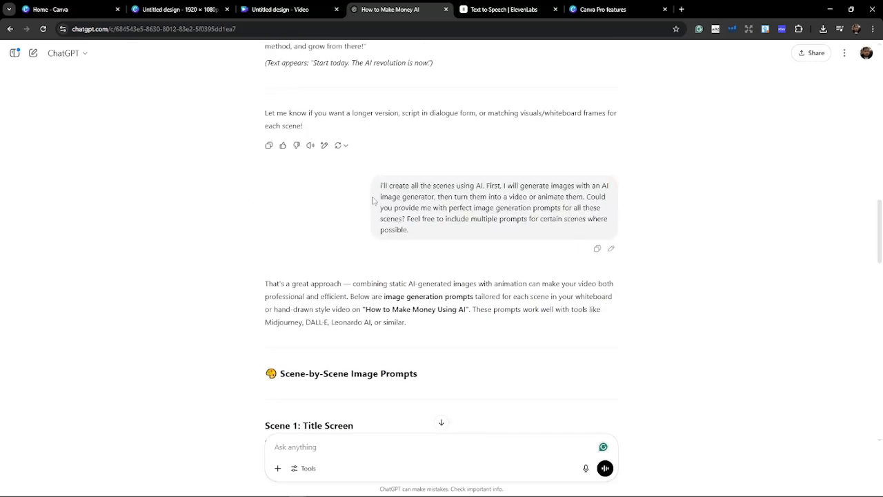
{"action": "left_click_drag", "start_coordinate": [380, 185], "coordinate": [514, 185]}
{"action": "left_click", "coordinate": [541, 198]}
{"action": "left_click_drag", "start_coordinate": [378, 197], "coordinate": [314, 202]}
{"action": "left_click", "coordinate": [410, 196]}
{"action": "left_click", "coordinate": [314, 202]}
{"action": "left_click_drag", "start_coordinate": [584, 197], "coordinate": [542, 209]}
{"action": "left_click", "coordinate": [542, 209]}
{"action": "left_click_drag", "start_coordinate": [407, 219], "coordinate": [423, 234]}
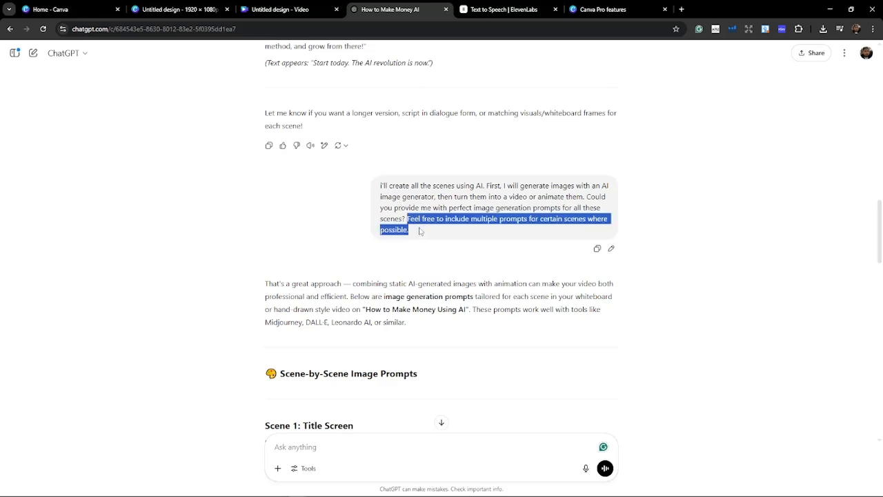
Step: Skim the scene-by-scene image prompts, highlighting those for Scenes 1 and 2, and highlight the request for multiple prompts again
{"action": "scroll", "coordinate": [420, 231], "scroll_direction": "down", "scroll_amount": 4}
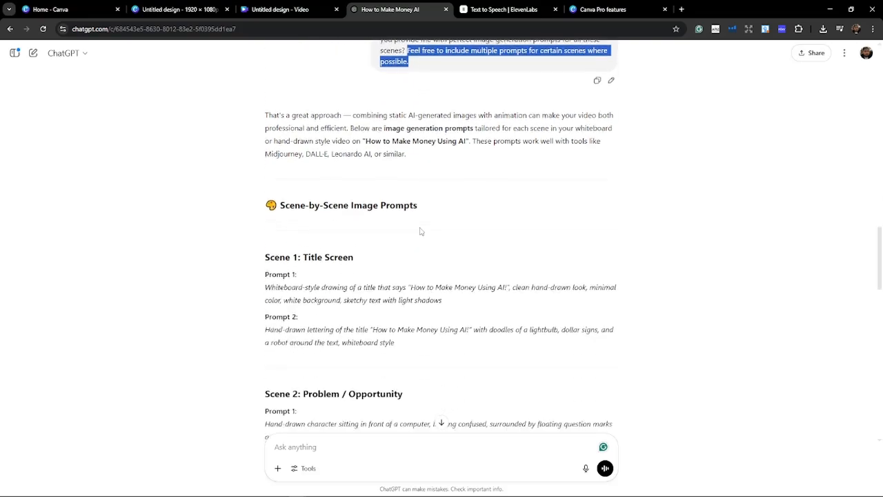
{"action": "scroll", "coordinate": [298, 163], "scroll_direction": "down", "scroll_amount": 12}
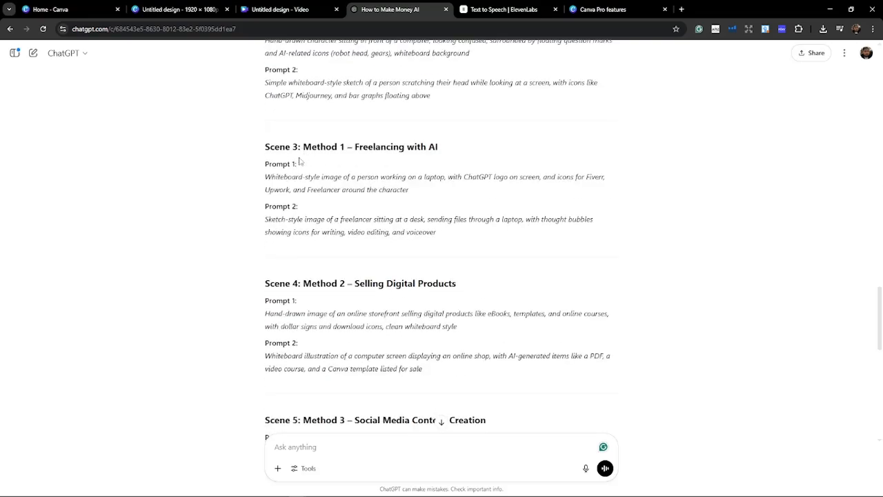
{"action": "scroll", "coordinate": [298, 162], "scroll_direction": "up", "scroll_amount": 18}
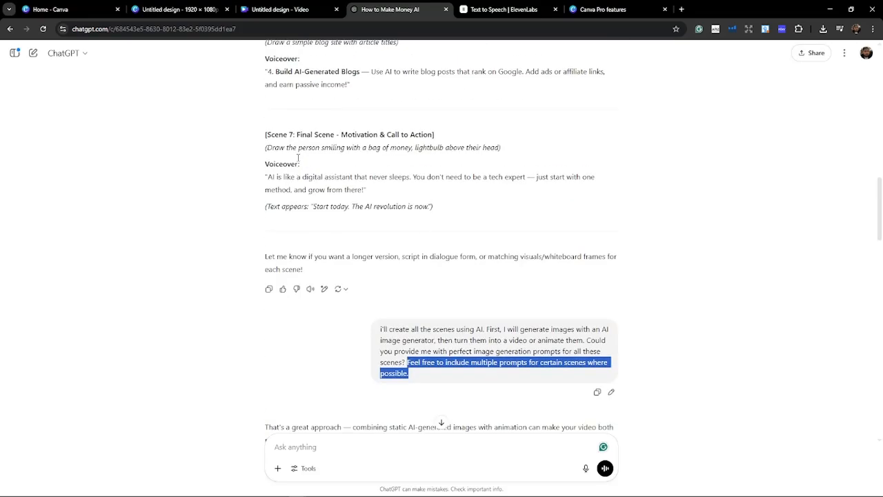
{"action": "scroll", "coordinate": [298, 158], "scroll_direction": "down", "scroll_amount": 5}
{"action": "scroll", "coordinate": [298, 158], "scroll_direction": "up", "scroll_amount": 1}
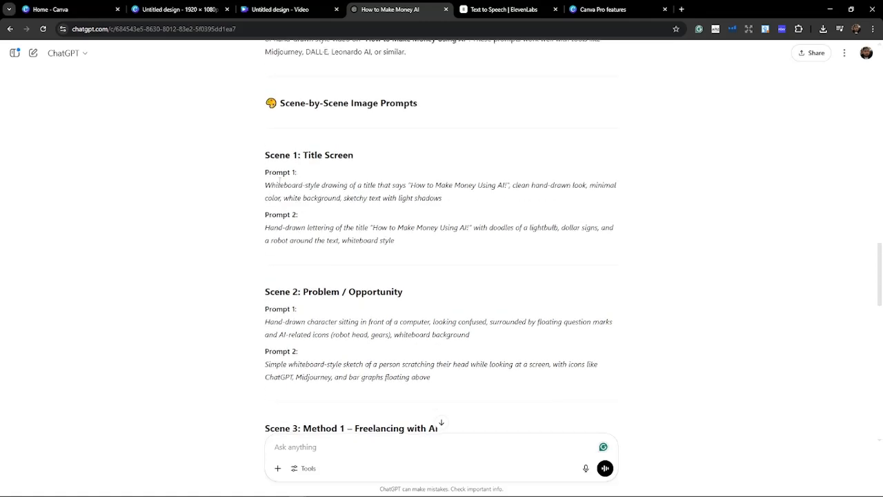
{"action": "left_click_drag", "start_coordinate": [266, 173], "coordinate": [311, 212]}
{"action": "scroll", "coordinate": [339, 238], "scroll_direction": "down", "scroll_amount": 4}
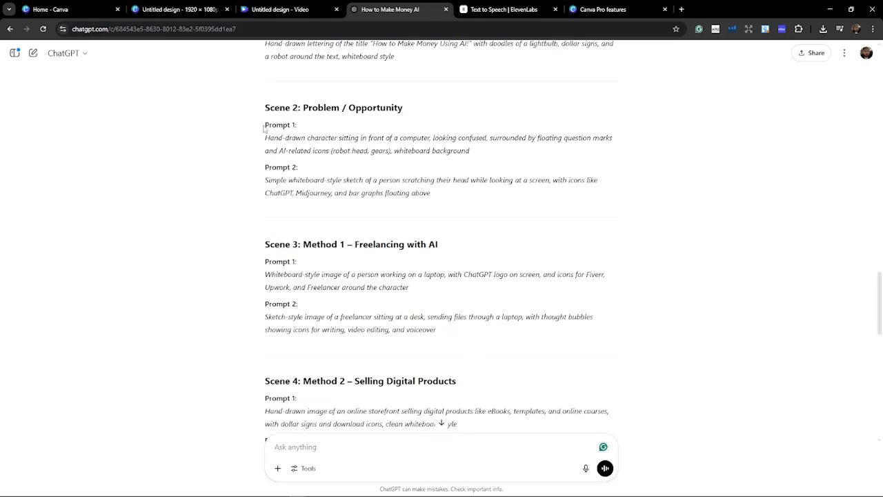
{"action": "left_click_drag", "start_coordinate": [266, 128], "coordinate": [416, 183]}
{"action": "left_click", "coordinate": [416, 182]}
{"action": "scroll", "coordinate": [567, 219], "scroll_direction": "up", "scroll_amount": 5}
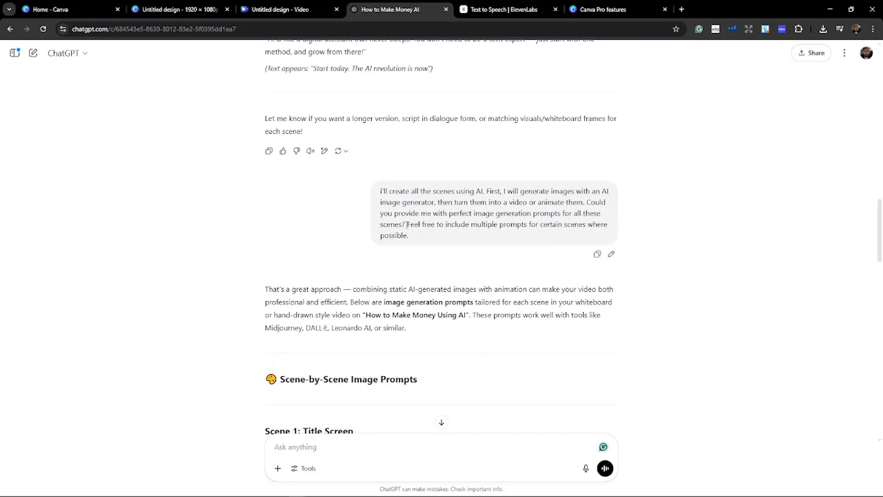
{"action": "left_click_drag", "start_coordinate": [406, 225], "coordinate": [418, 236]}
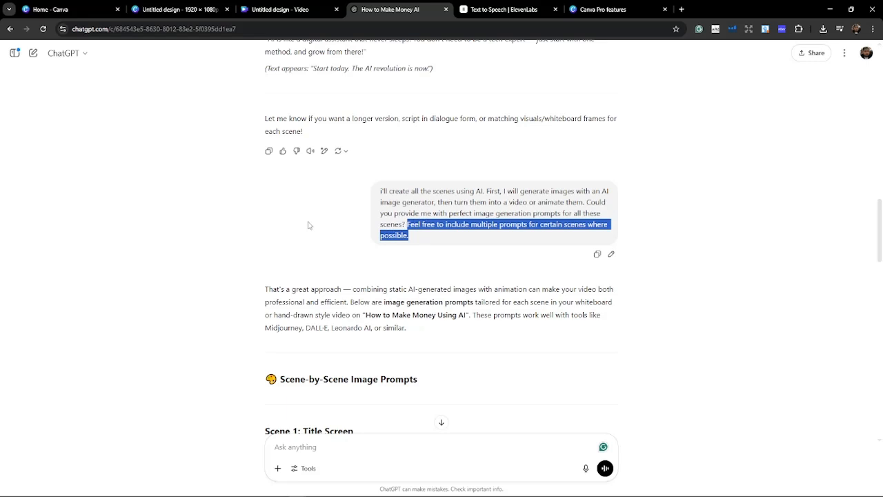
Step: Examine the two image prompts under Scene 1: Title Screen, highlighting Prompt 1 and Prompt 2 in turn
{"action": "scroll", "coordinate": [309, 225], "scroll_direction": "down", "scroll_amount": 5}
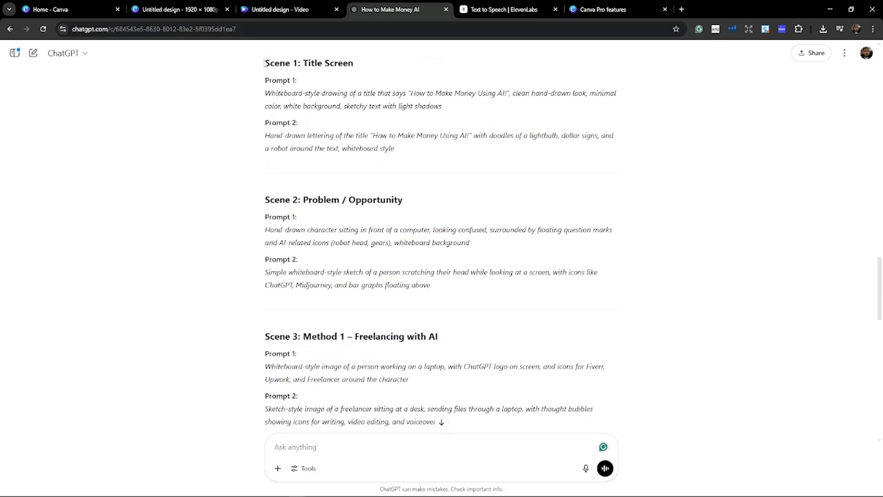
{"action": "left_click_drag", "start_coordinate": [265, 93], "coordinate": [511, 105]}
{"action": "left_click", "coordinate": [442, 121]}
{"action": "left_click", "coordinate": [520, 93]}
{"action": "left_click_drag", "start_coordinate": [399, 155], "coordinate": [241, 138]}
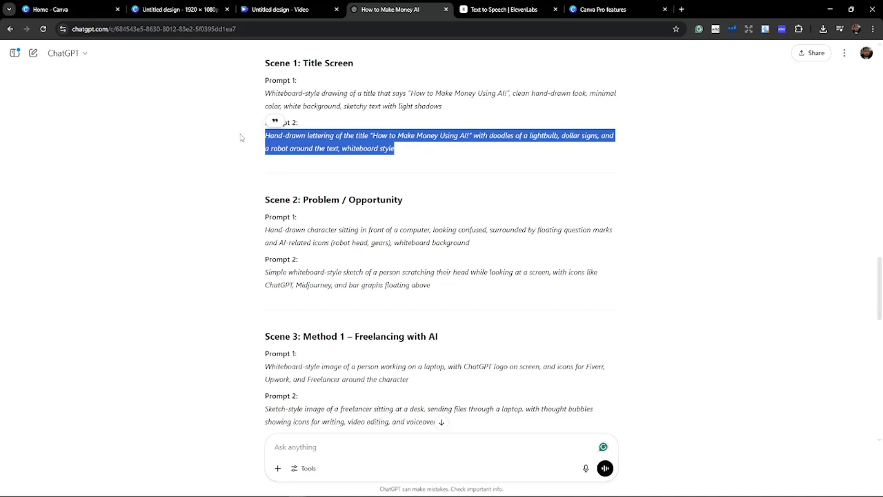
{"action": "left_click", "coordinate": [525, 145]}
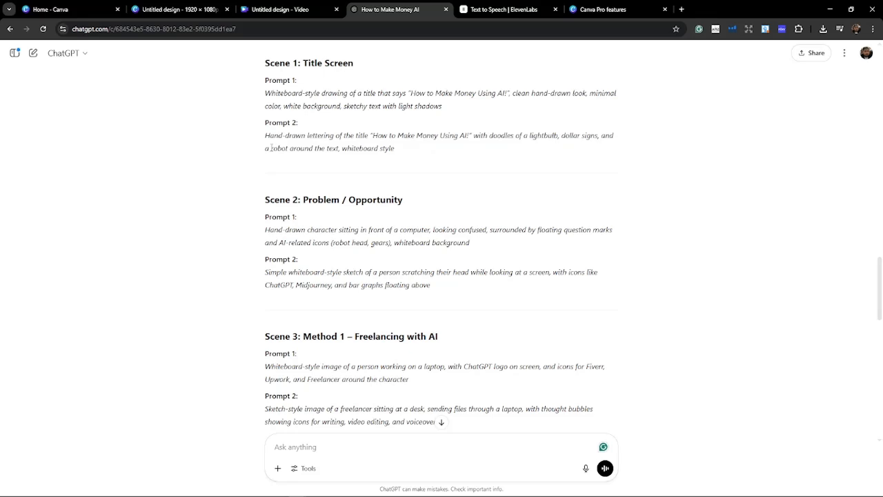
{"action": "mouse_move", "coordinate": [271, 148]}
{"action": "left_mouse_down"}
{"action": "mouse_move", "coordinate": [405, 152]}
{"action": "mouse_move", "coordinate": [276, 141]}
{"action": "left_mouse_up"}
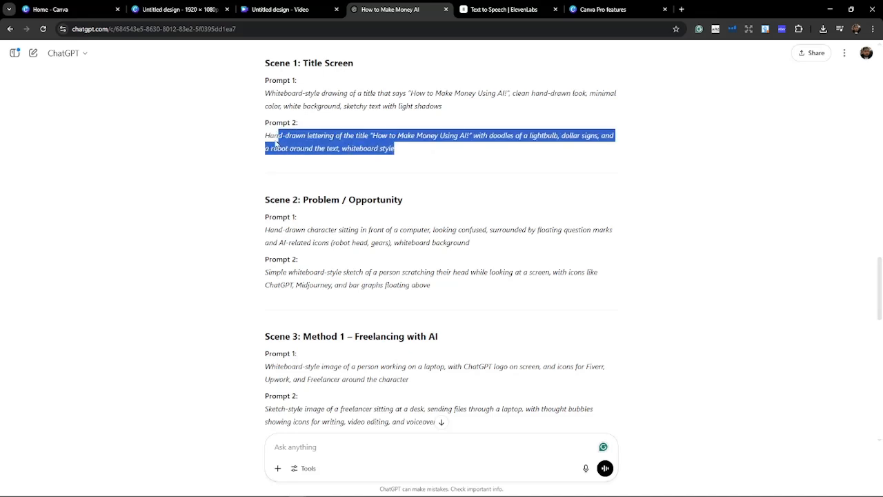
{"action": "left_click", "coordinate": [416, 153]}
Step: Copy Scene 1's Prompt 1, the whiteboard-style drawing of the title "How to Make Money Using AI!"
{"action": "scroll", "coordinate": [418, 153], "scroll_direction": "down", "scroll_amount": 2}
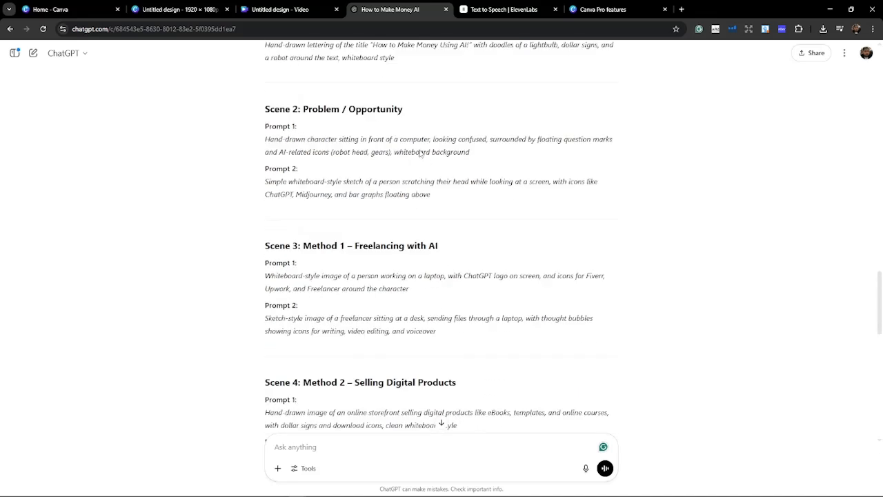
{"action": "scroll", "coordinate": [419, 154], "scroll_direction": "up", "scroll_amount": 2}
{"action": "scroll", "coordinate": [418, 154], "scroll_direction": "down", "scroll_amount": 5}
{"action": "scroll", "coordinate": [410, 172], "scroll_direction": "up", "scroll_amount": 6}
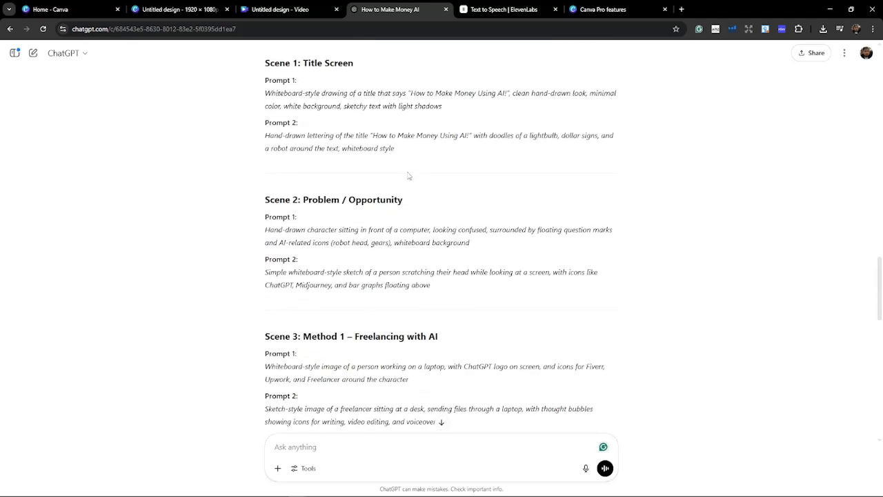
{"action": "left_click_drag", "start_coordinate": [414, 106], "coordinate": [252, 95]}
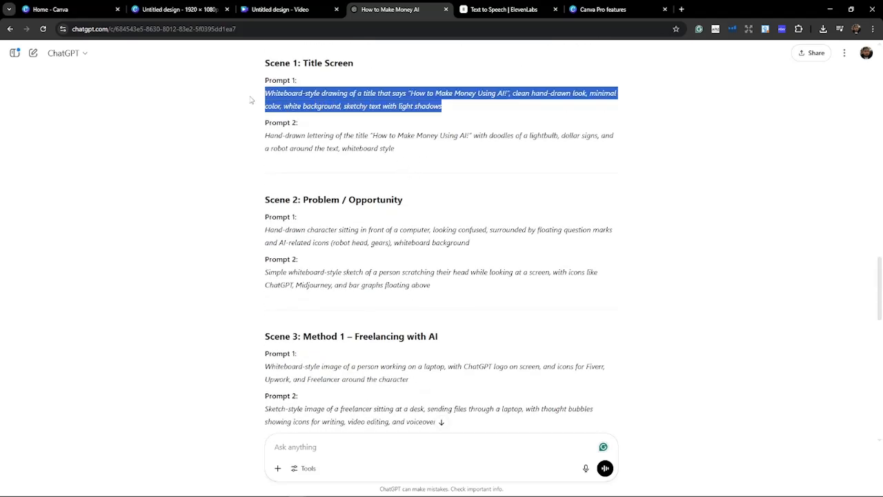
{"action": "right_click", "coordinate": [288, 98]}
{"action": "left_click", "coordinate": [309, 110]}
{"action": "left_click", "coordinate": [90, 8]}
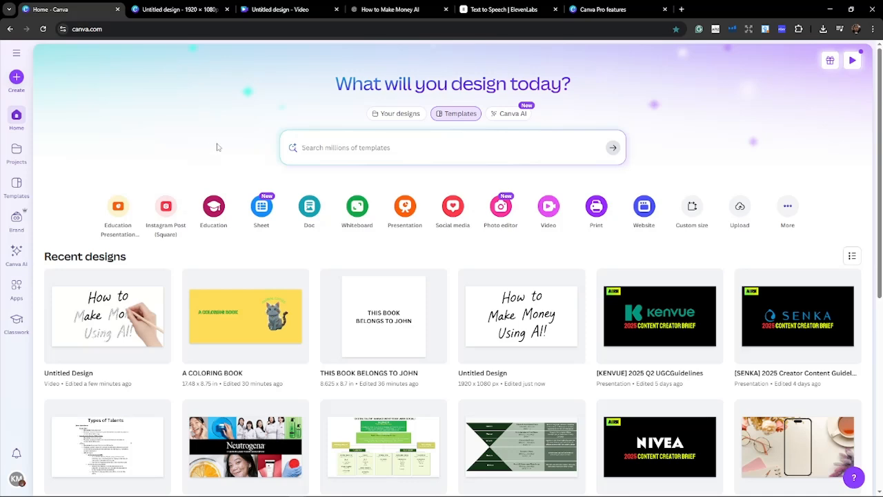
{"action": "left_click", "coordinate": [17, 78]}
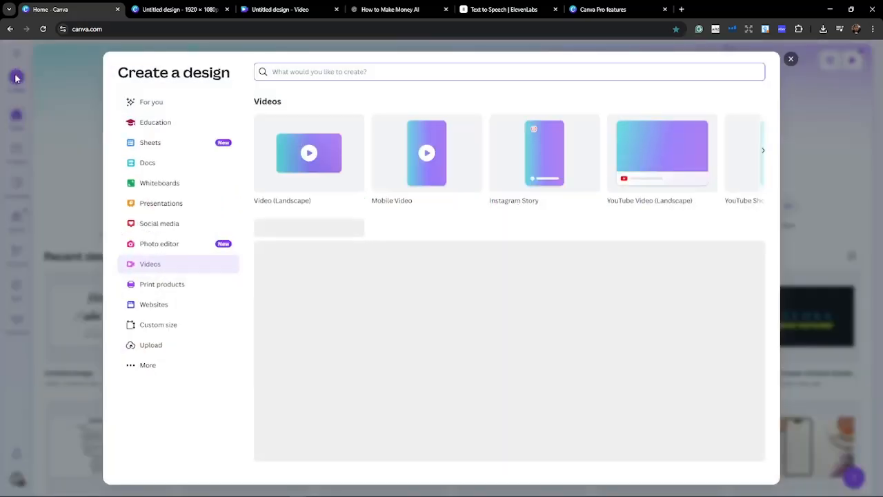
{"action": "left_click", "coordinate": [169, 332]}
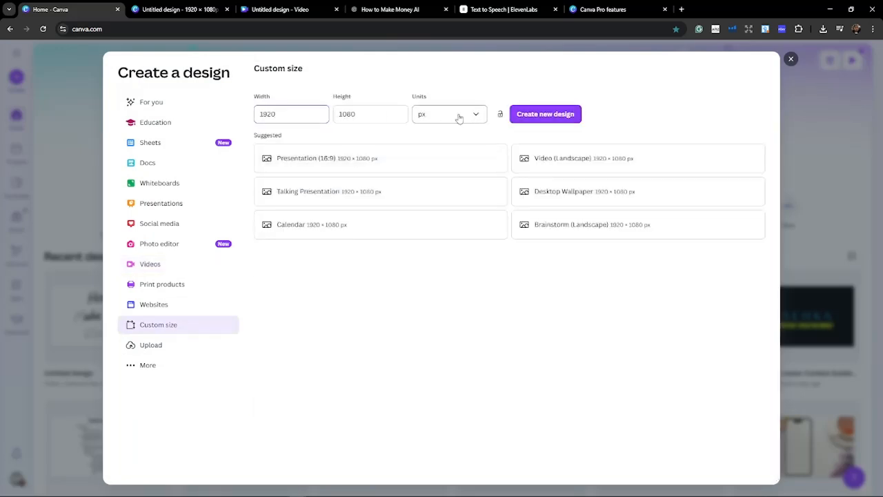
{"action": "left_click", "coordinate": [790, 60]}
Step: Switch to the existing 1920 × 1080 px Canva design, look through its scene pages, and add a blank page after page 7
{"action": "left_click", "coordinate": [191, 6]}
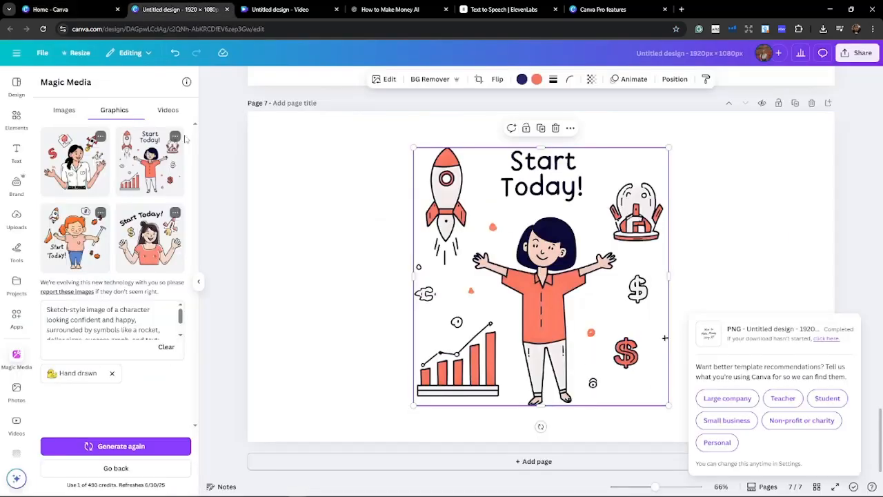
{"action": "scroll", "coordinate": [579, 236], "scroll_direction": "up", "scroll_amount": 3}
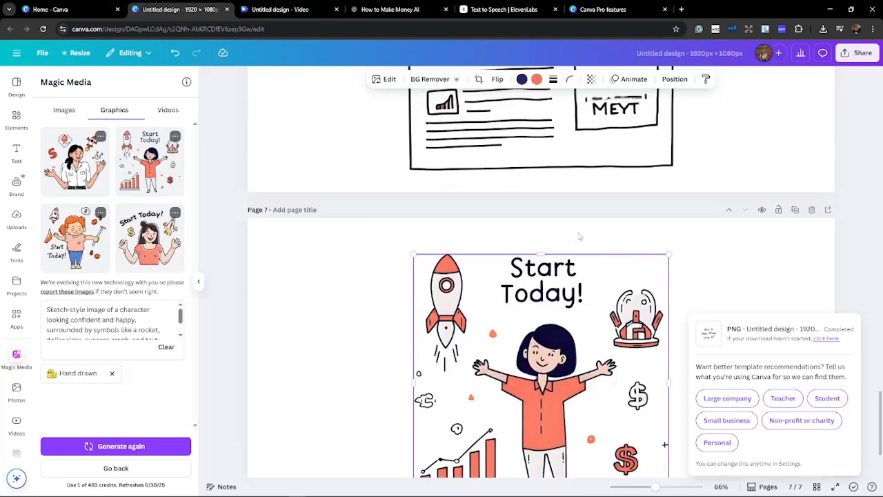
{"action": "scroll", "coordinate": [579, 236], "scroll_direction": "up", "scroll_amount": 20}
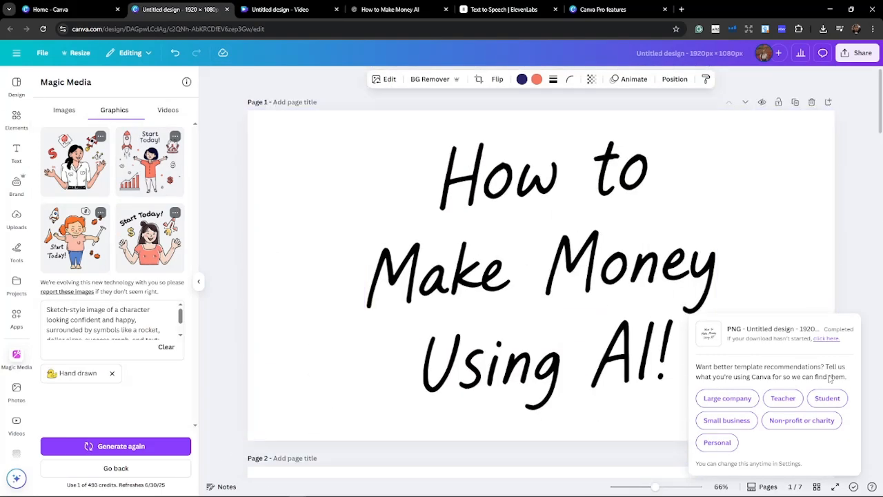
{"action": "left_click", "coordinate": [661, 452]}
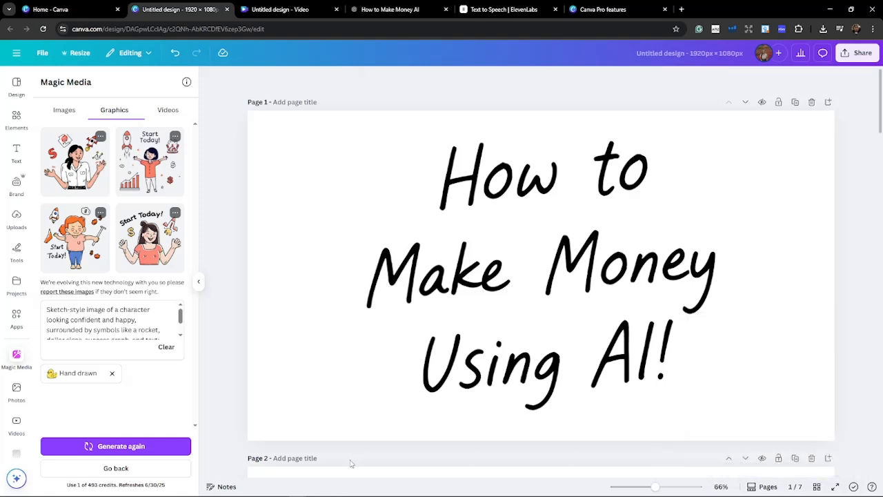
{"action": "scroll", "coordinate": [854, 245], "scroll_direction": "down", "scroll_amount": 6}
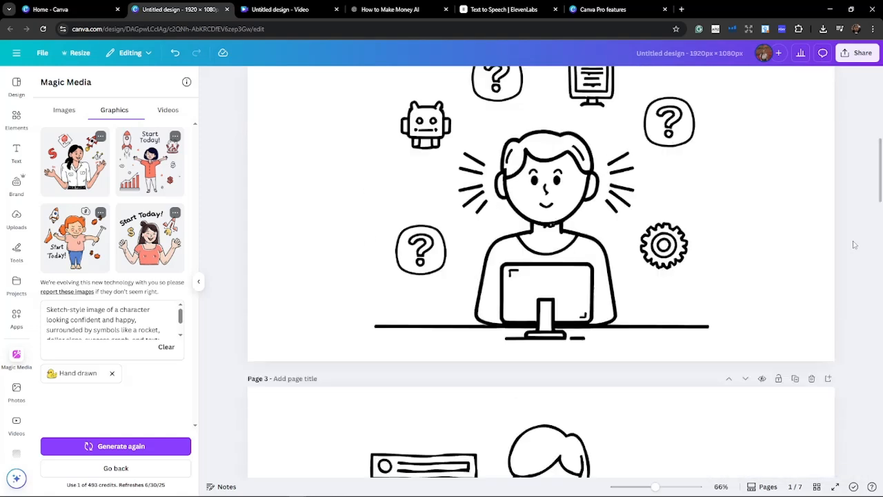
{"action": "scroll", "coordinate": [854, 245], "scroll_direction": "down", "scroll_amount": 20}
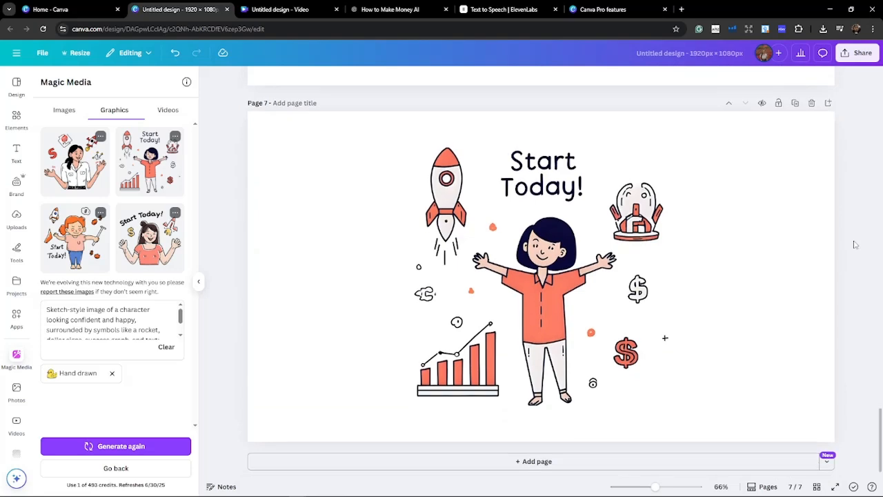
{"action": "left_click", "coordinate": [827, 103]}
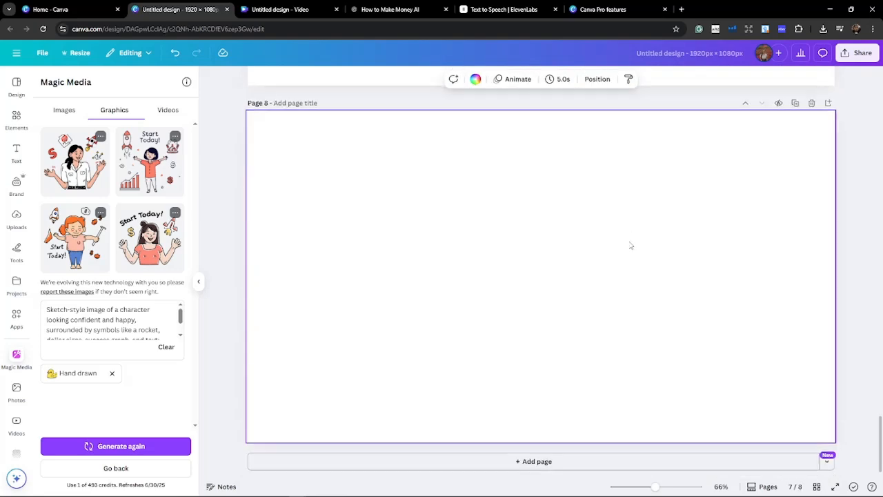
Step: Open the AI image generator from the elements library, look through its image, graphics and video modes, and settle on graphics
{"action": "left_click", "coordinate": [16, 88]}
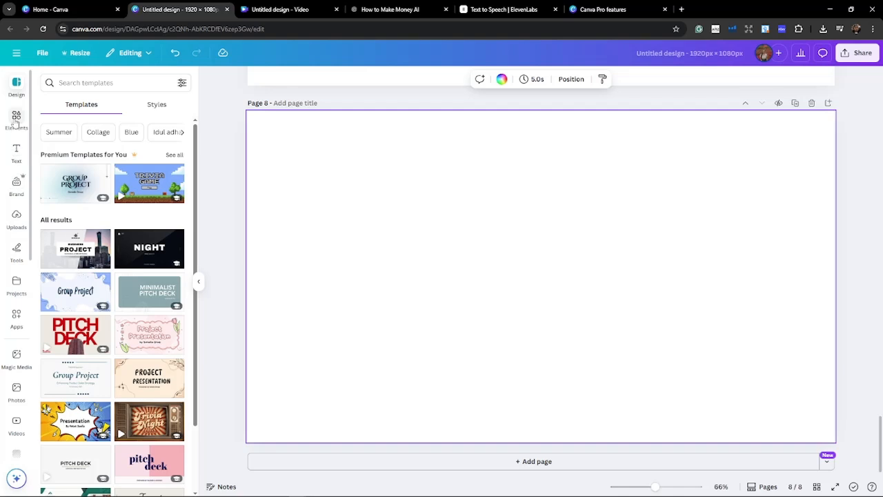
{"action": "left_click", "coordinate": [15, 118]}
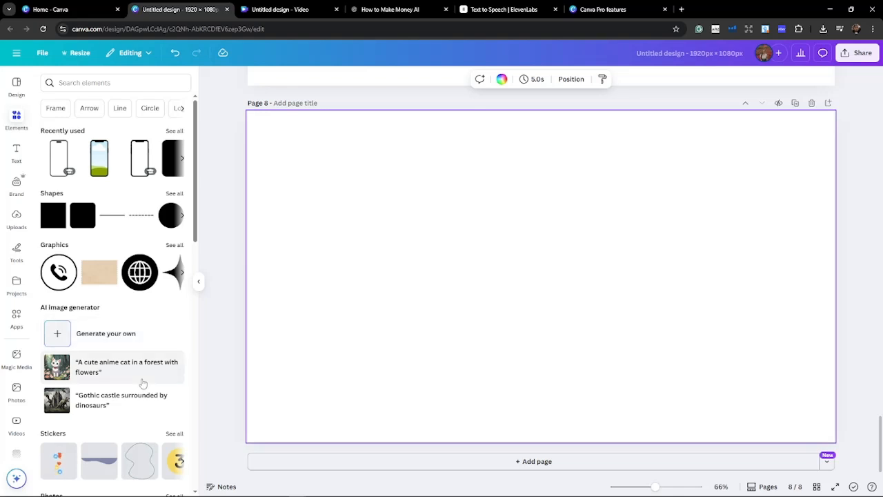
{"action": "left_click", "coordinate": [89, 337]}
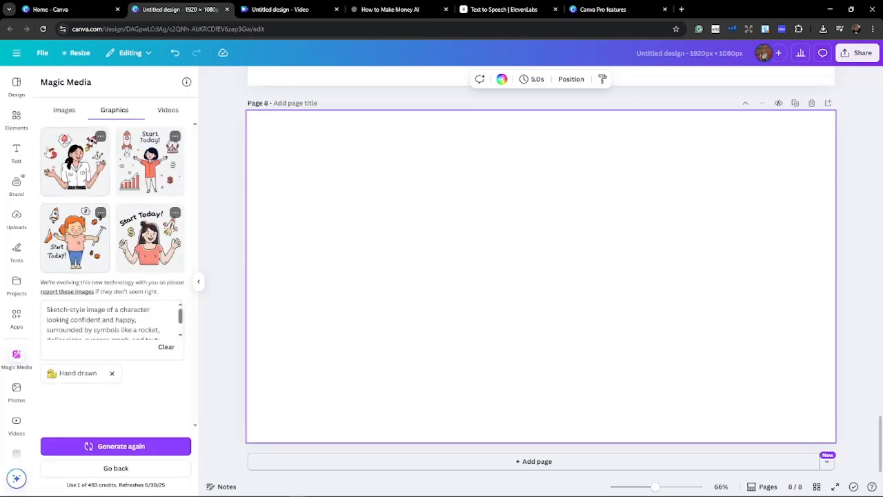
{"action": "left_click", "coordinate": [63, 119]}
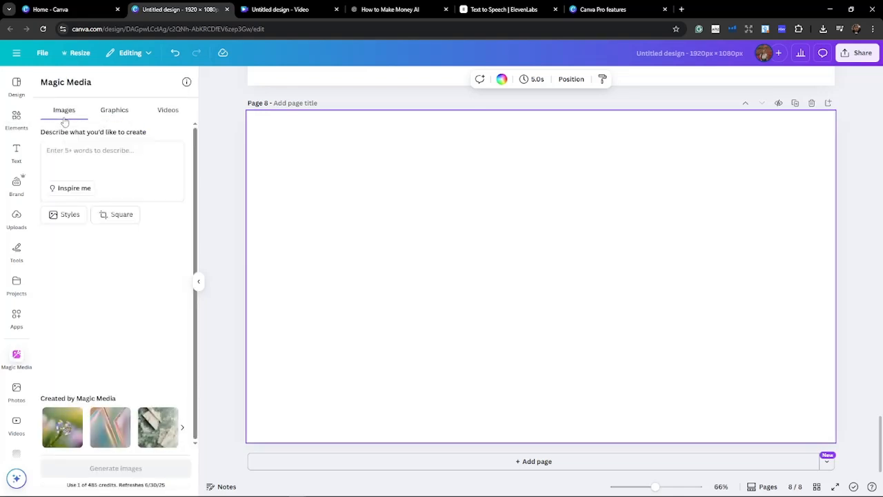
{"action": "left_click", "coordinate": [113, 112]}
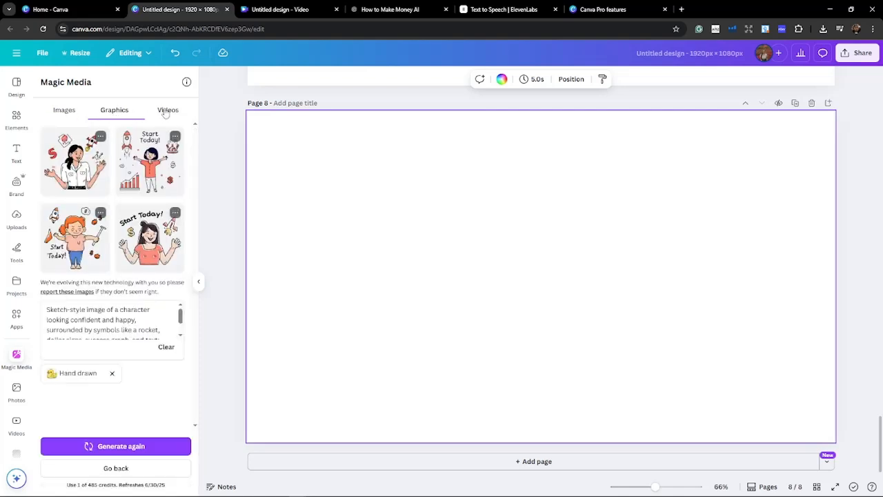
{"action": "left_click", "coordinate": [165, 113]}
{"action": "left_click", "coordinate": [119, 111]}
{"action": "left_click", "coordinate": [74, 111]}
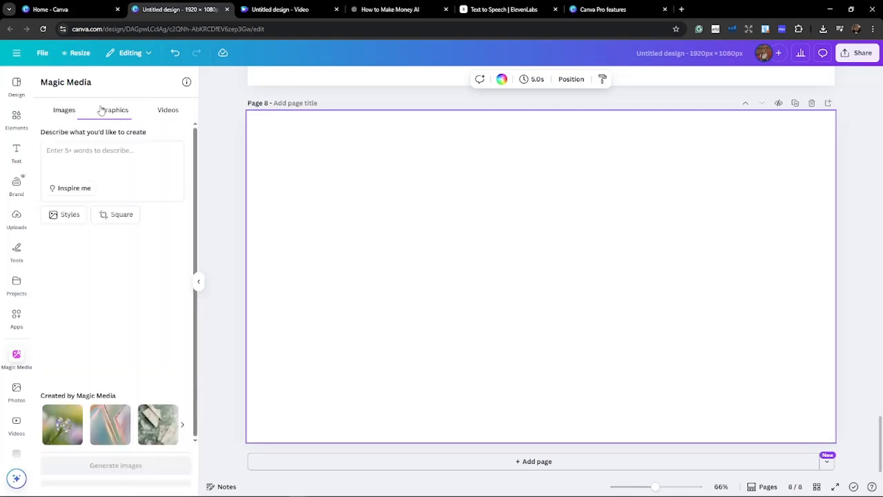
{"action": "left_click", "coordinate": [101, 111]}
Step: Clear the old sketch-style character prompt from the graphics generator and remove its Hand drawn style
{"action": "left_click_drag", "start_coordinate": [145, 330], "coordinate": [125, 330]}
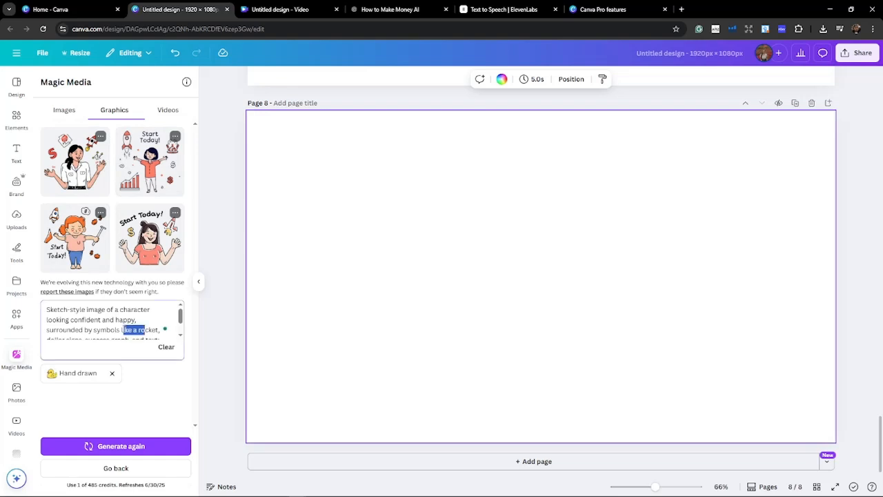
{"action": "left_click", "coordinate": [123, 329]}
{"action": "key", "text": "ctrl+a"}
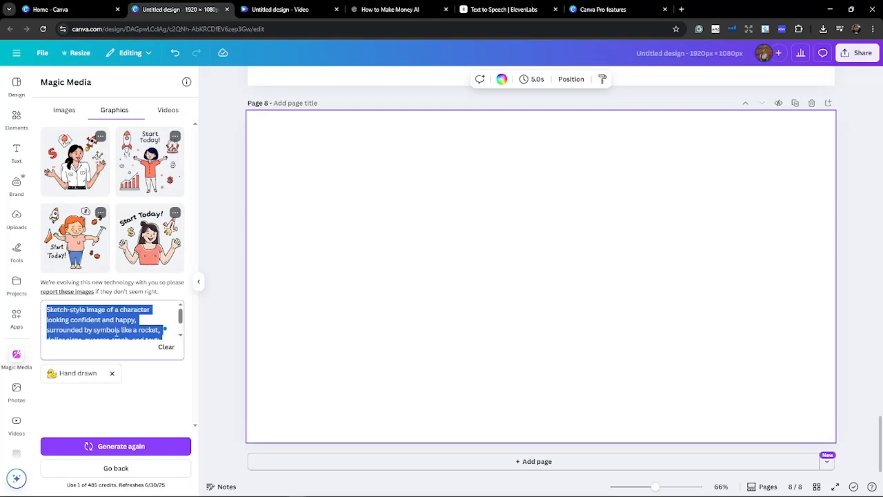
{"action": "key", "text": "BackSpace"}
{"action": "left_click", "coordinate": [111, 373]}
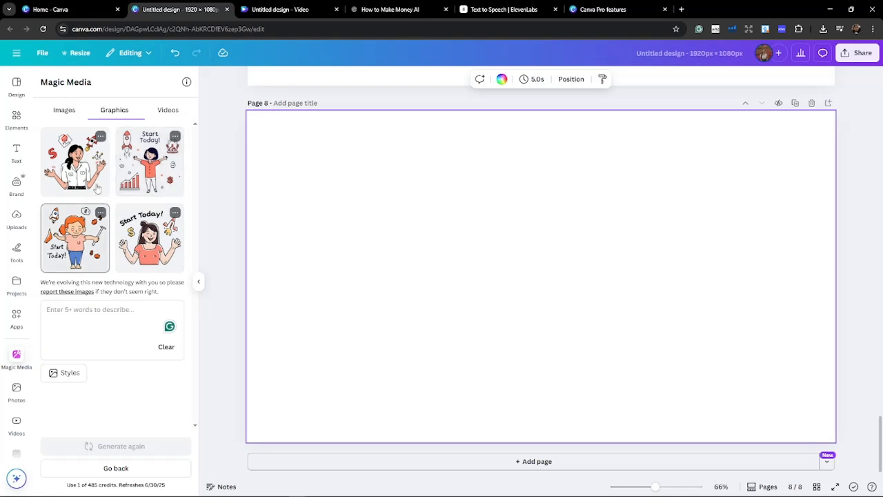
{"action": "left_click", "coordinate": [101, 137]}
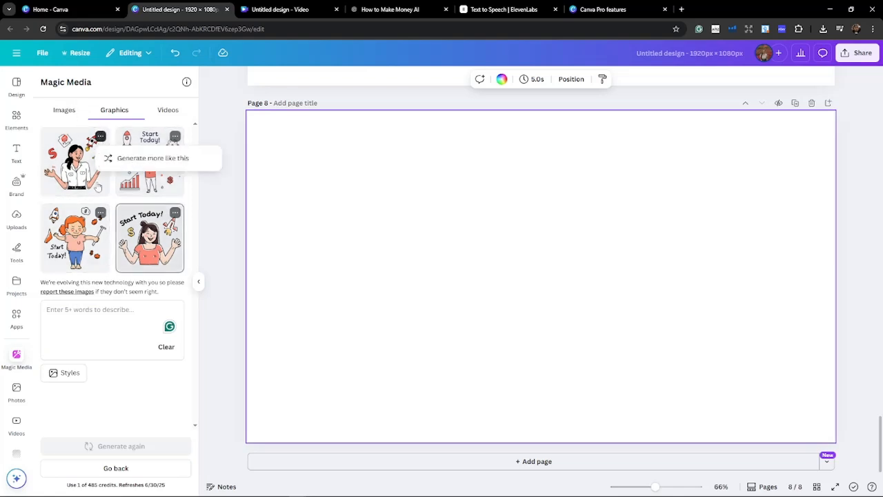
{"action": "left_click", "coordinate": [153, 398]}
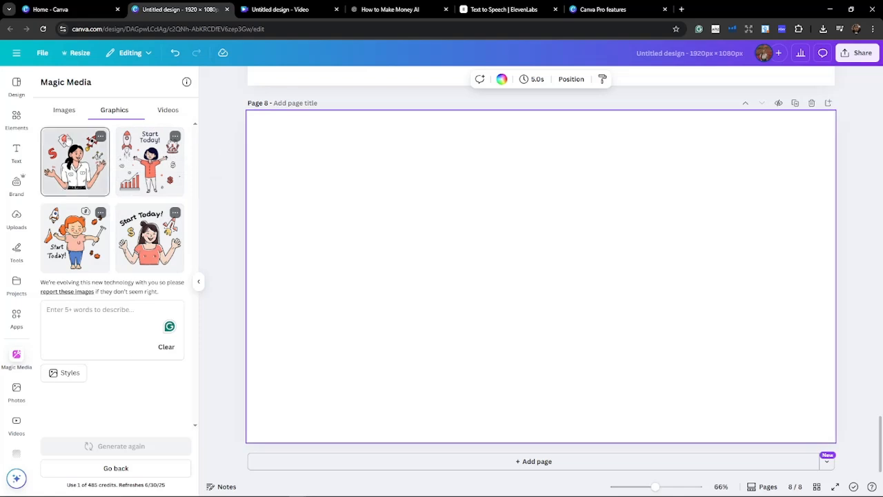
{"action": "left_click", "coordinate": [60, 111]}
{"action": "left_click", "coordinate": [111, 111]}
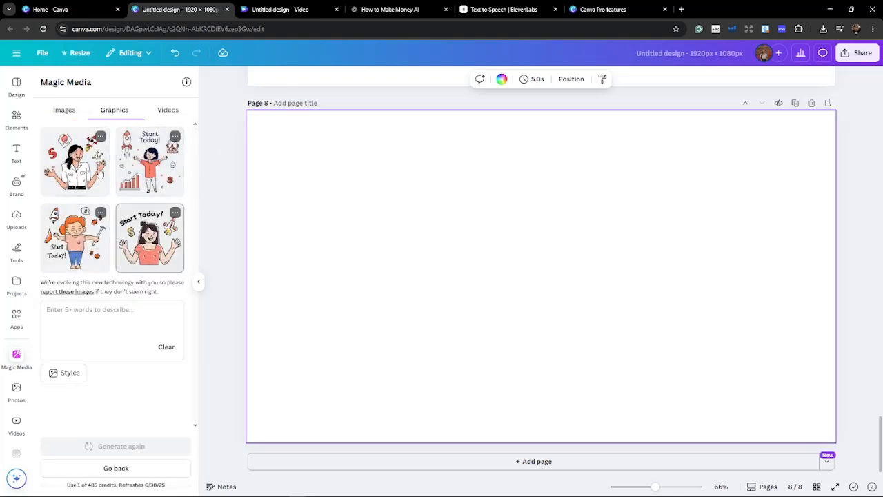
Step: Copy Scene 1's Prompt 2 from ChatGPT, the hand-drawn lettering of the title "How to Make Money Using AI!" with doodles
{"action": "left_click", "coordinate": [364, 8]}
{"action": "scroll", "coordinate": [365, 207], "scroll_direction": "up", "scroll_amount": 3}
{"action": "left_click", "coordinate": [385, 295]}
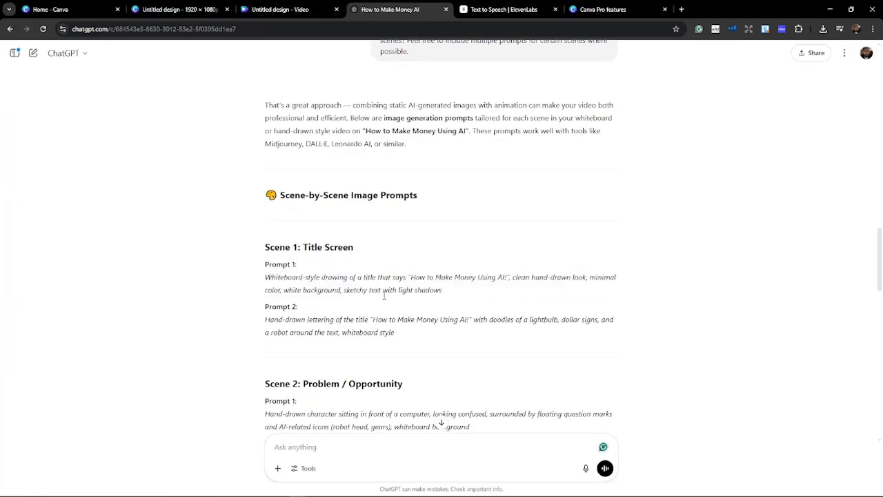
{"action": "left_click_drag", "start_coordinate": [398, 338], "coordinate": [266, 319]}
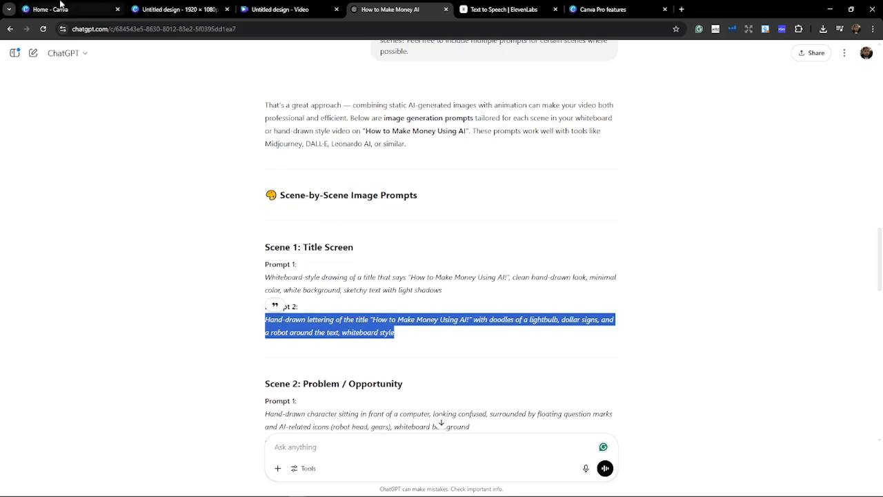
Step: Paste Scene 1's Prompt 2 into Canva's graphics generator and generate title graphics in the Hand drawn style
{"action": "left_click", "coordinate": [160, 6]}
{"action": "left_click", "coordinate": [133, 315]}
{"action": "type", "text": "Hand-drawn lettering of the title \"How to Make Money Using AI!\" with doodles of a lightbulb, dollar signs, and a rocket around the text, whiteboard style"}
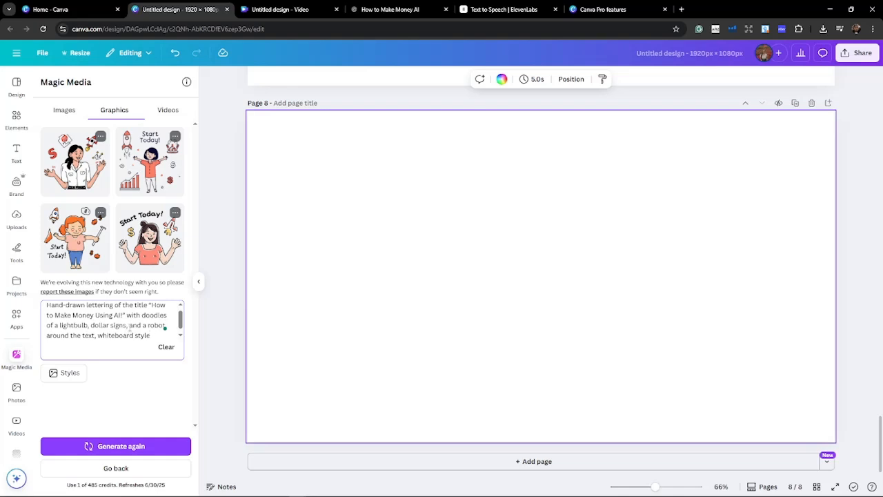
{"action": "scroll", "coordinate": [128, 329], "scroll_direction": "up", "scroll_amount": 1}
{"action": "scroll", "coordinate": [127, 331], "scroll_direction": "down", "scroll_amount": 1}
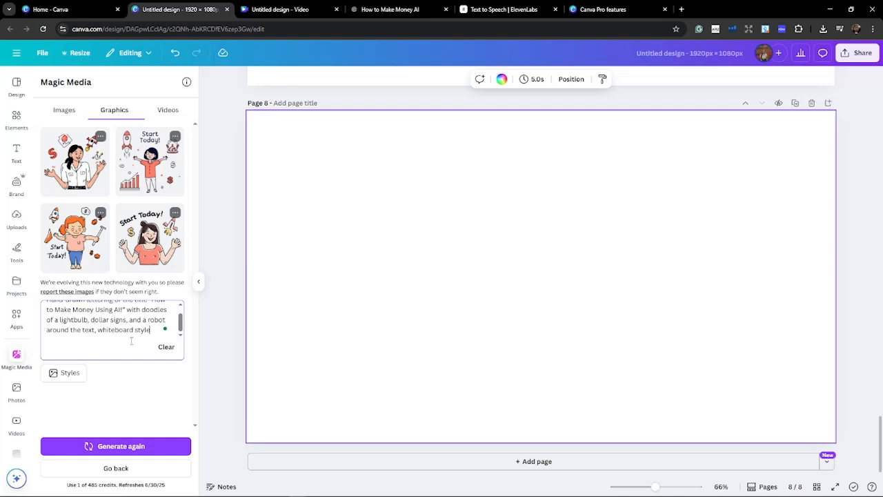
{"action": "left_click", "coordinate": [70, 372]}
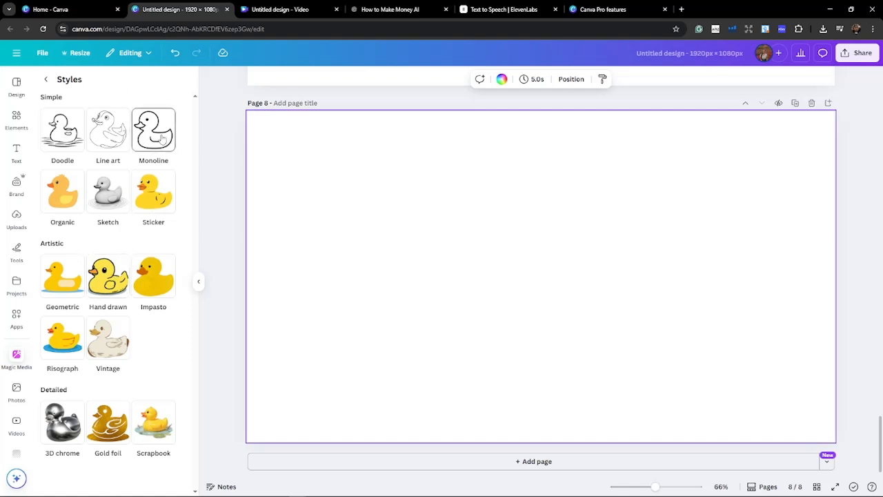
{"action": "left_click", "coordinate": [103, 285]}
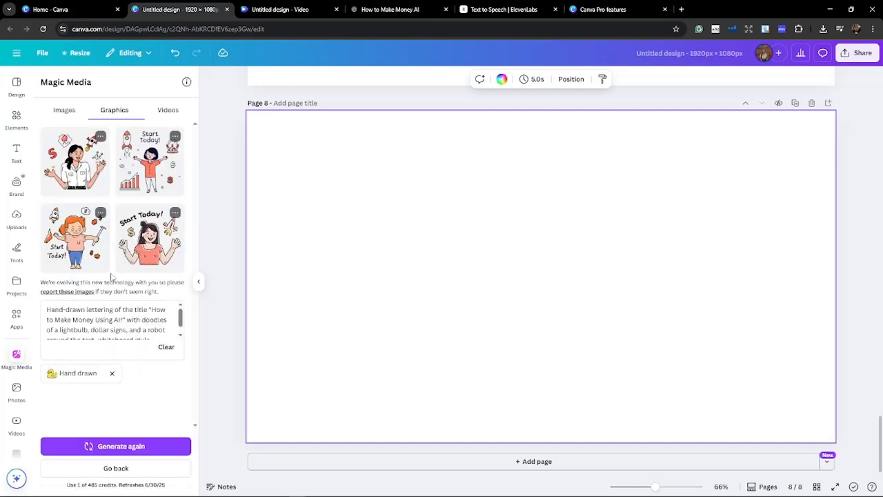
{"action": "left_click", "coordinate": [121, 447]}
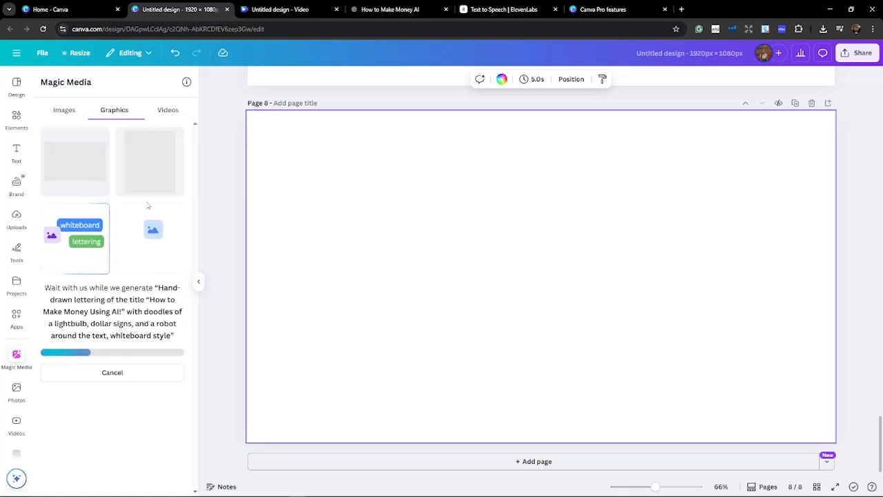
Step: Review the image prompts for Scenes 2 to 4 in ChatGPT, highlighting Scene 2's Prompt 1 and Scene 3's Prompt 2
{"action": "left_click", "coordinate": [390, 9]}
{"action": "scroll", "coordinate": [351, 198], "scroll_direction": "down", "scroll_amount": 5}
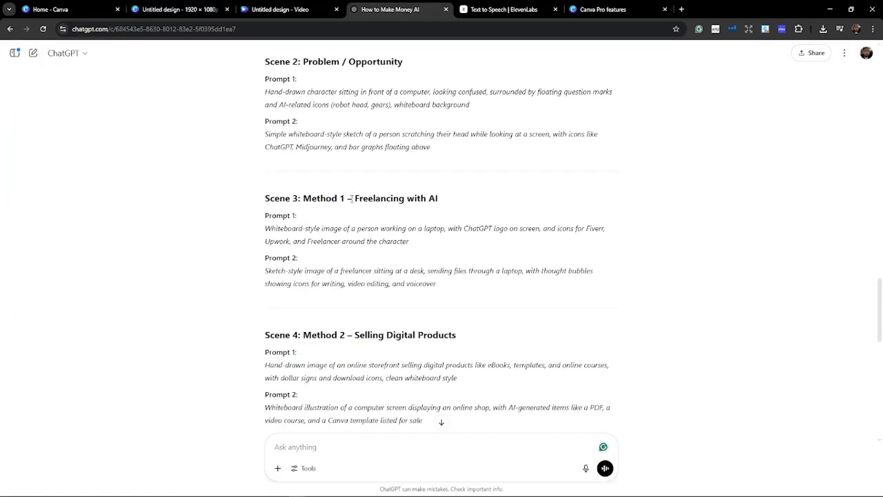
{"action": "scroll", "coordinate": [265, 131], "scroll_direction": "up", "scroll_amount": 2}
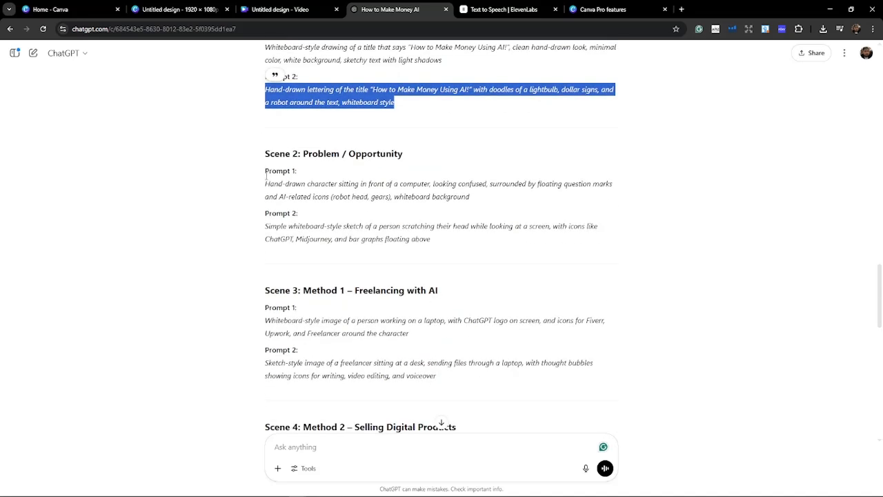
{"action": "left_click_drag", "start_coordinate": [266, 175], "coordinate": [298, 215]}
{"action": "scroll", "coordinate": [345, 269], "scroll_direction": "down", "scroll_amount": 2}
{"action": "left_click_drag", "start_coordinate": [272, 270], "coordinate": [462, 319]}
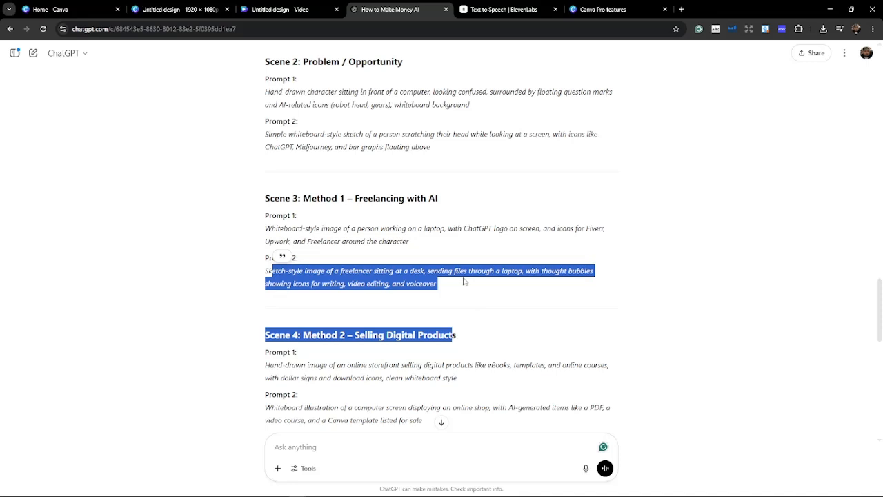
Step: Place the bubble-letter title graphic with the robot near the centre of page 8 and generate more variations like it
{"action": "left_click", "coordinate": [211, 5]}
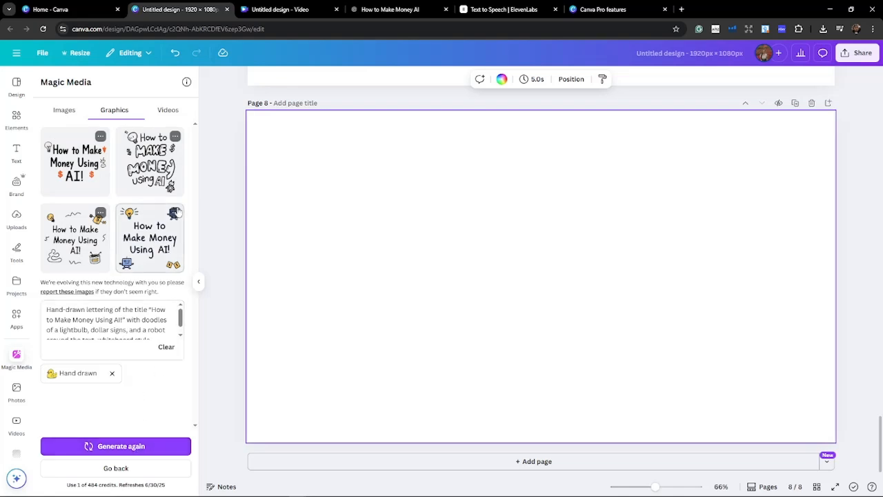
{"action": "left_click", "coordinate": [149, 163]}
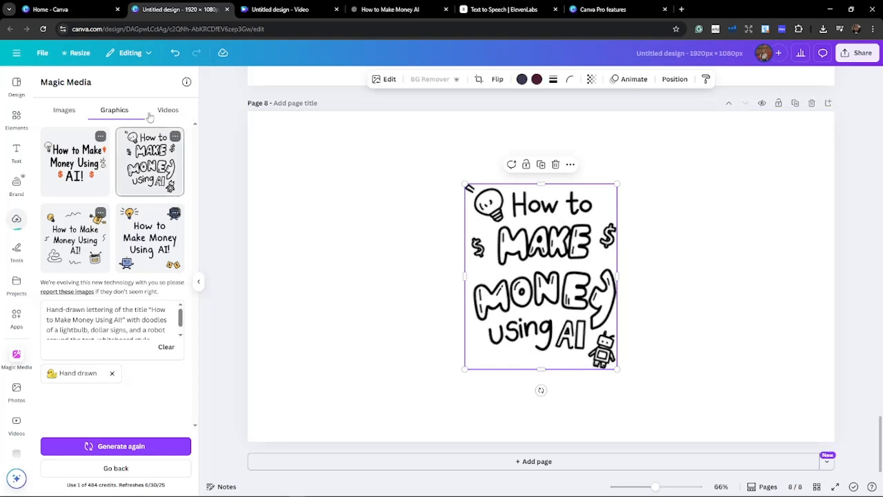
{"action": "left_click", "coordinate": [175, 137]}
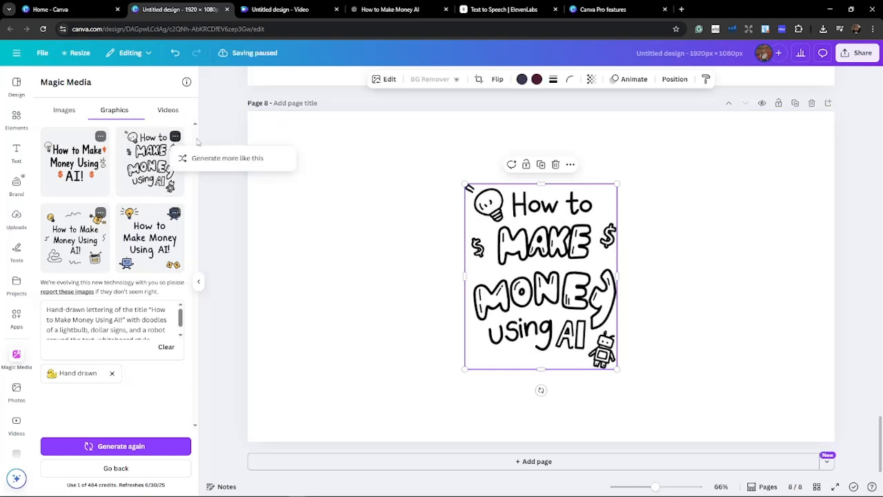
{"action": "left_click", "coordinate": [205, 163]}
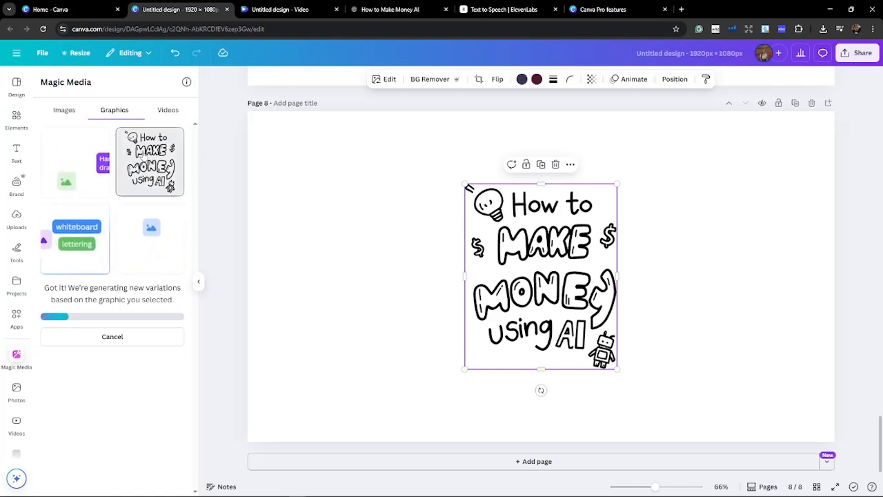
{"action": "mouse_move", "coordinate": [567, 292]}
{"action": "left_mouse_down"}
{"action": "mouse_move", "coordinate": [523, 235]}
{"action": "mouse_move", "coordinate": [579, 288]}
{"action": "left_mouse_up"}
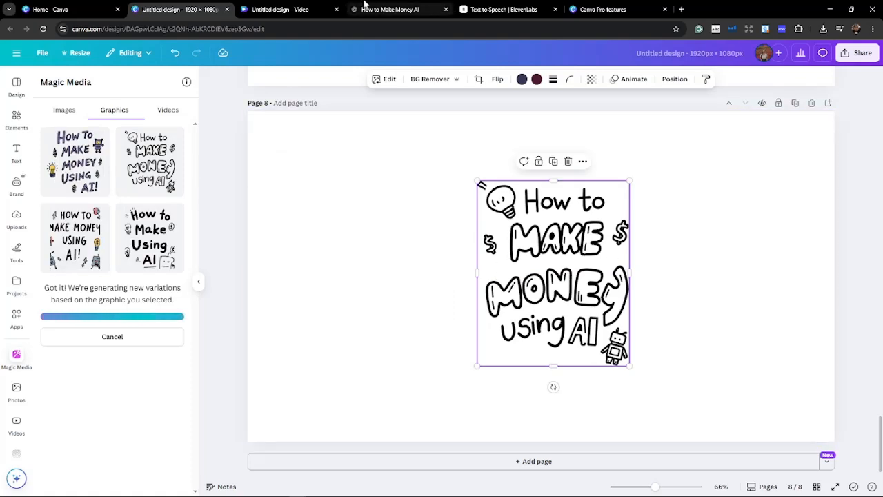
Step: Skim the remaining scene prompts in ChatGPT, then return to the Canva image design and look over pages 7 and 8
{"action": "left_click", "coordinate": [390, 9]}
{"action": "scroll", "coordinate": [374, 150], "scroll_direction": "down", "scroll_amount": 3}
{"action": "scroll", "coordinate": [373, 150], "scroll_direction": "down", "scroll_amount": 4}
{"action": "left_click", "coordinate": [178, 9]}
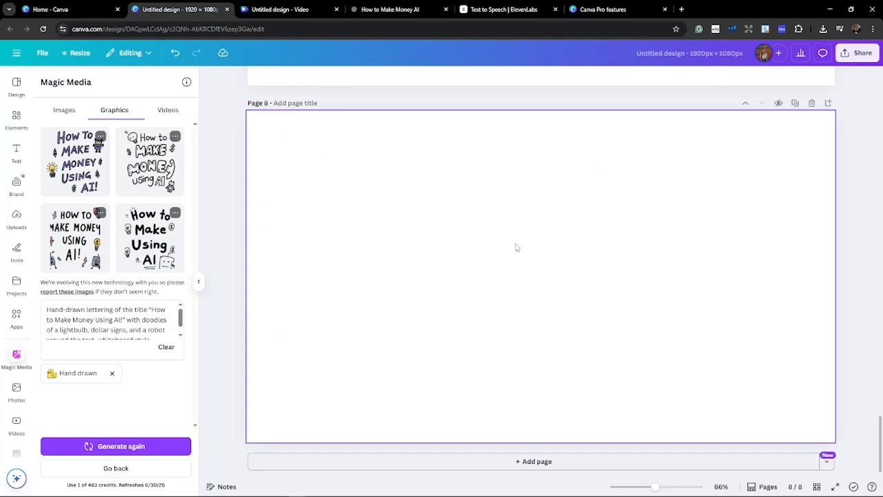
{"action": "scroll", "coordinate": [516, 247], "scroll_direction": "up", "scroll_amount": 3}
{"action": "scroll", "coordinate": [510, 250], "scroll_direction": "down", "scroll_amount": 2}
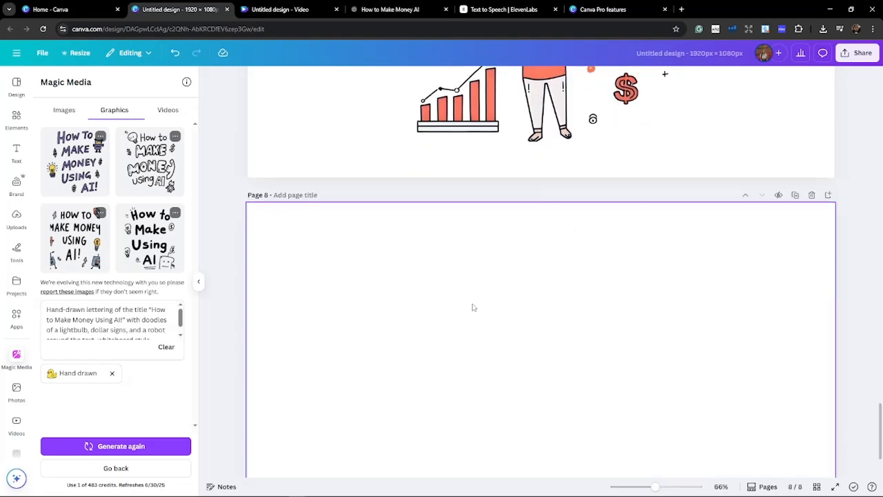
Step: Start a new design from the Canva home page and view the available video formats, including YouTube Video (Landscape)
{"action": "left_click", "coordinate": [62, 9]}
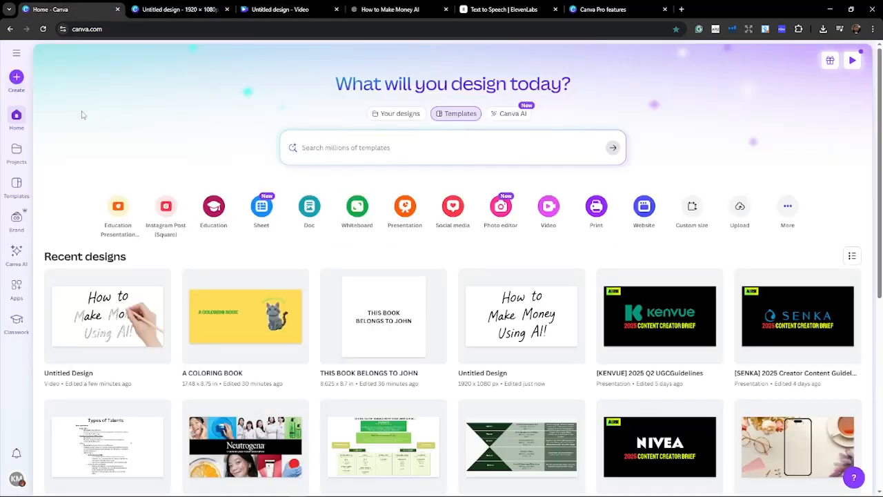
{"action": "left_click", "coordinate": [16, 77]}
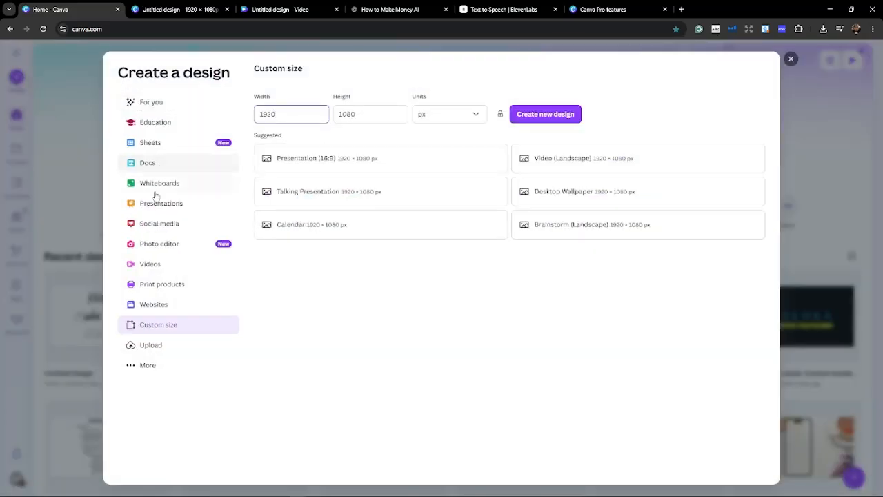
{"action": "left_click", "coordinate": [170, 264]}
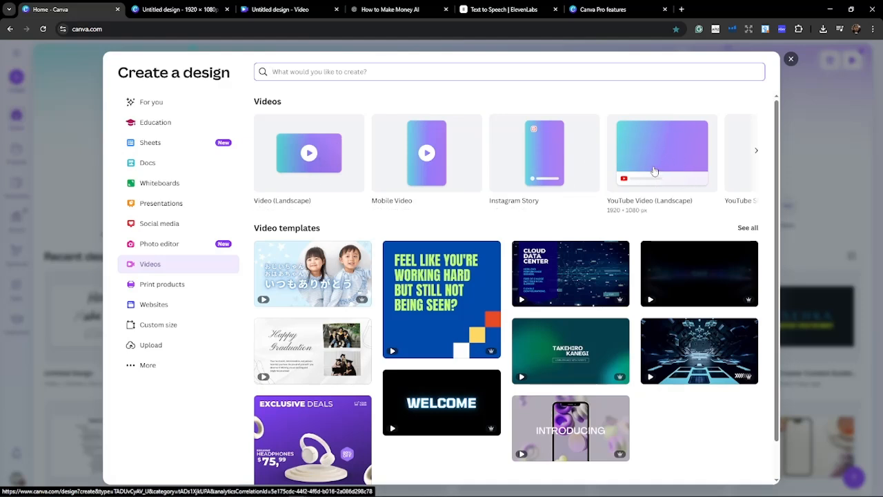
Step: Switch to the existing Canva video design and add a blank page at the end of its timeline
{"action": "left_click", "coordinate": [280, 9]}
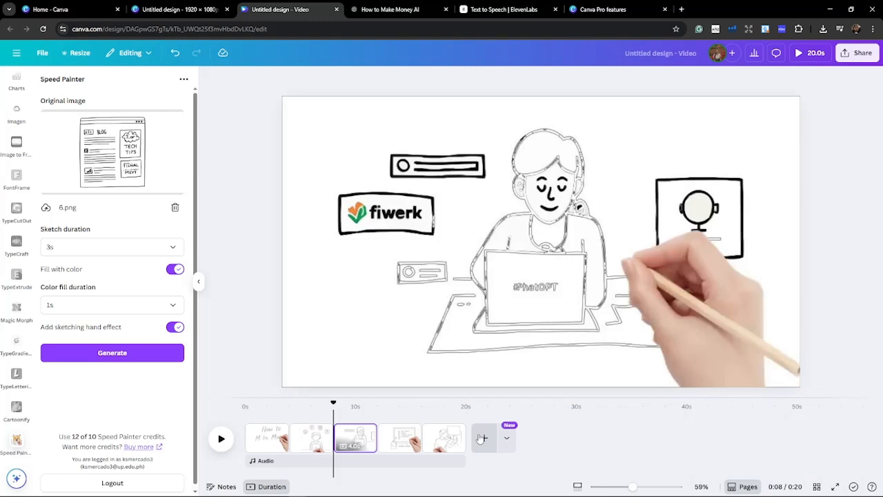
{"action": "left_click", "coordinate": [483, 437]}
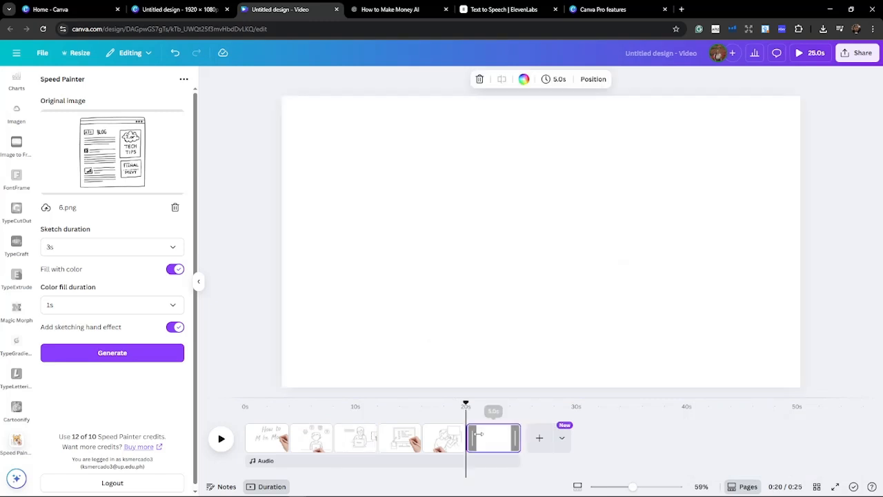
{"action": "scroll", "coordinate": [17, 331], "scroll_direction": "up", "scroll_amount": 5}
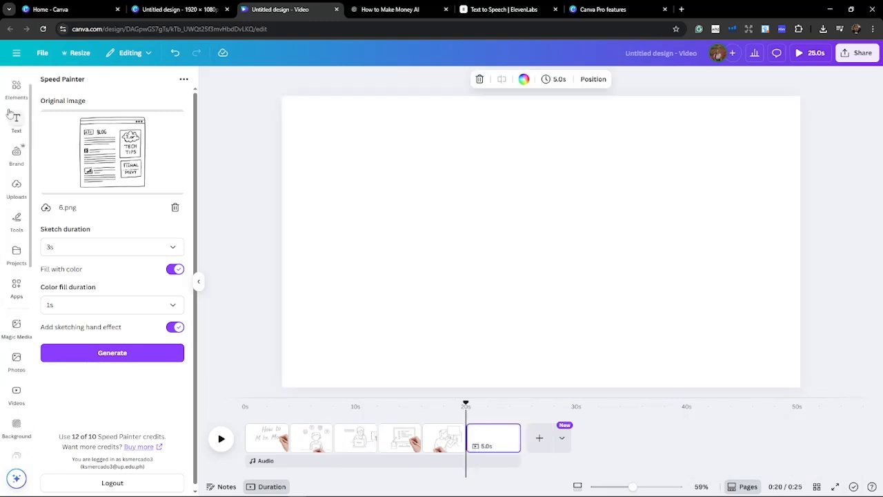
Step: Open the Speed Painter app for the blank page and remove the image loaded in it
{"action": "left_click", "coordinate": [17, 330]}
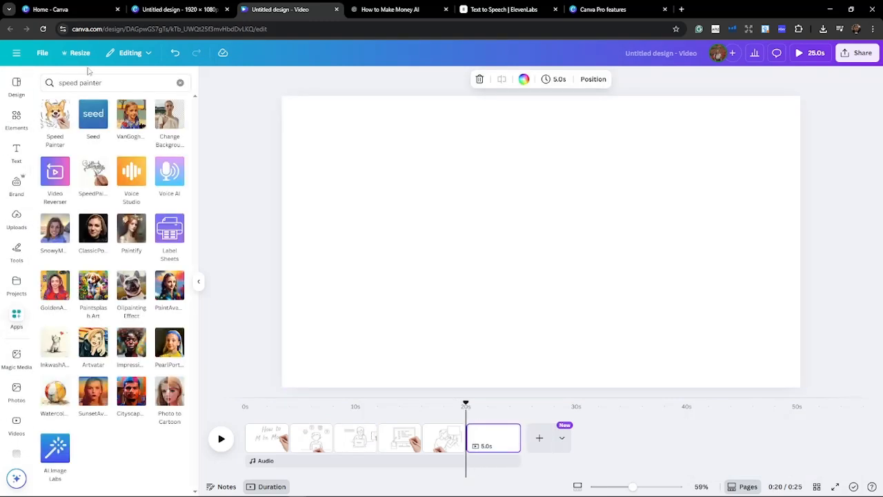
{"action": "left_click", "coordinate": [46, 82]}
{"action": "left_click", "coordinate": [55, 119]}
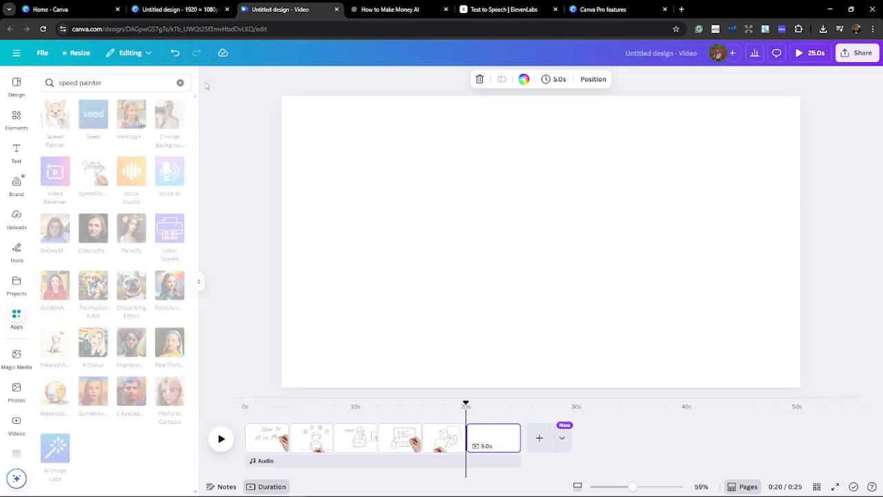
{"action": "left_click", "coordinate": [55, 119]}
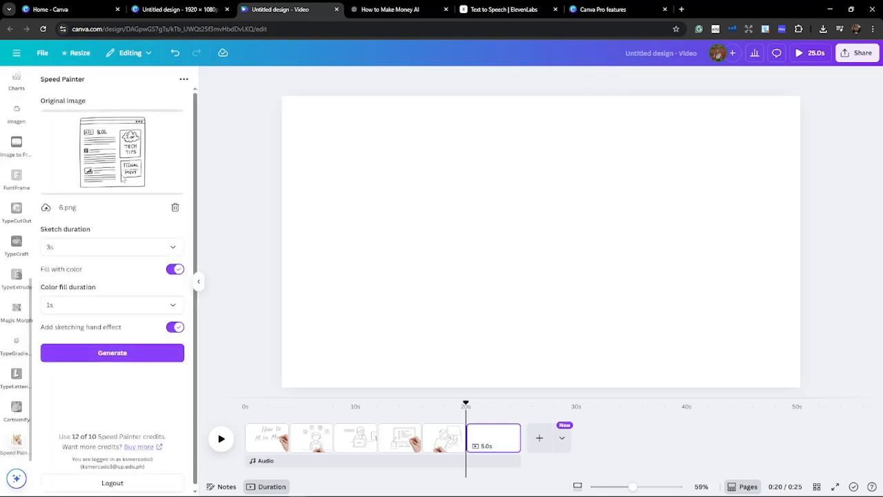
{"action": "left_click", "coordinate": [174, 207]}
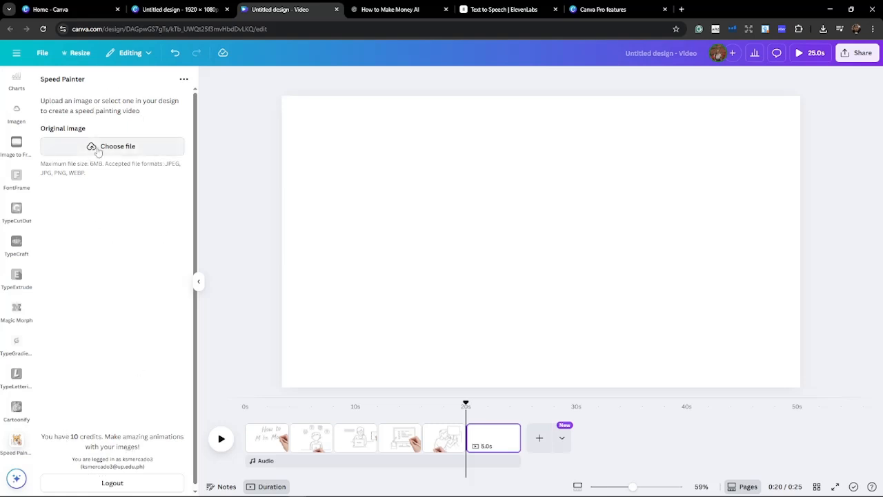
Step: Load 6.png from the Untitled design folder as Speed Painter's original image, keeping the 3s sketch, 1s color fill and sketching hand effect
{"action": "left_click", "coordinate": [97, 151]}
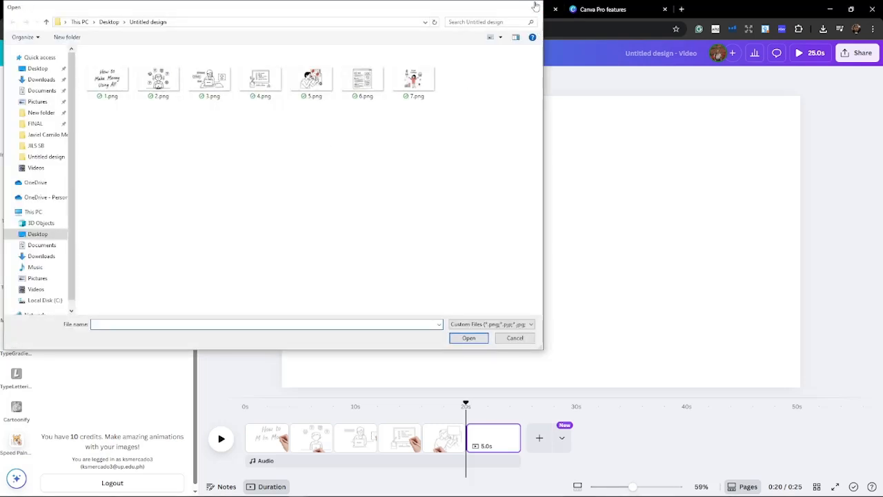
{"action": "left_click", "coordinate": [537, 6]}
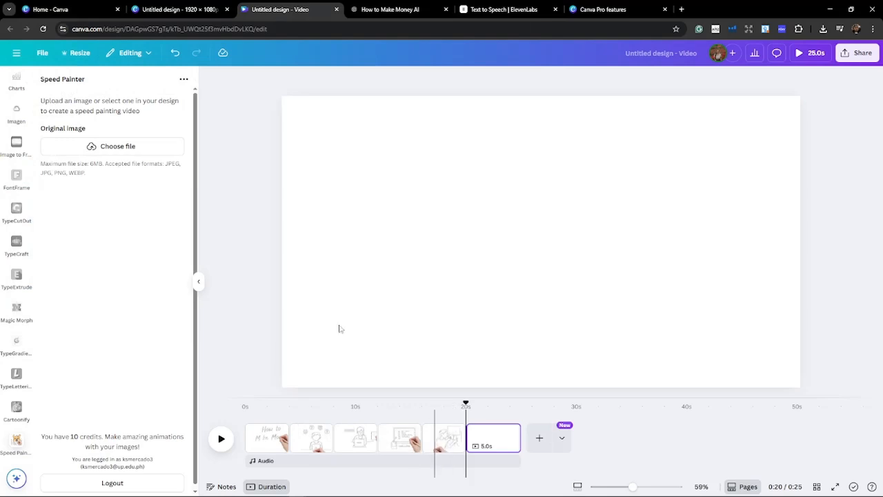
{"action": "left_click", "coordinate": [142, 150]}
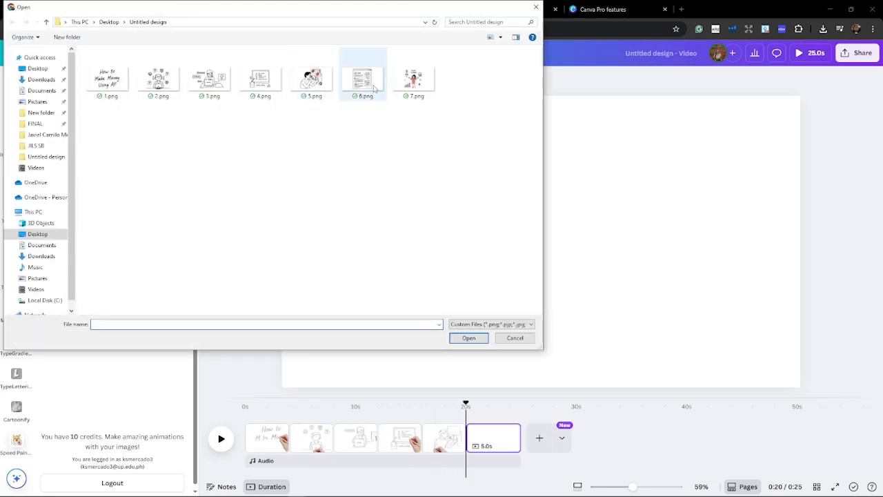
{"action": "left_click", "coordinate": [374, 87]}
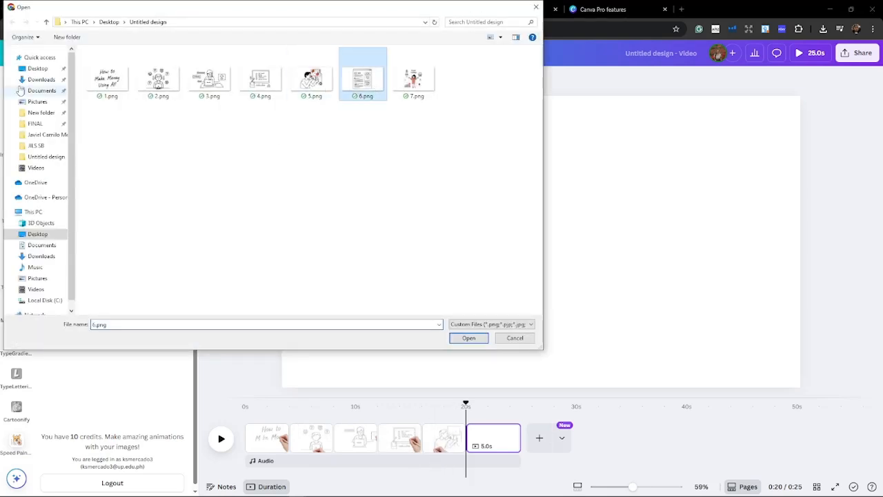
{"action": "double_click", "coordinate": [358, 81]}
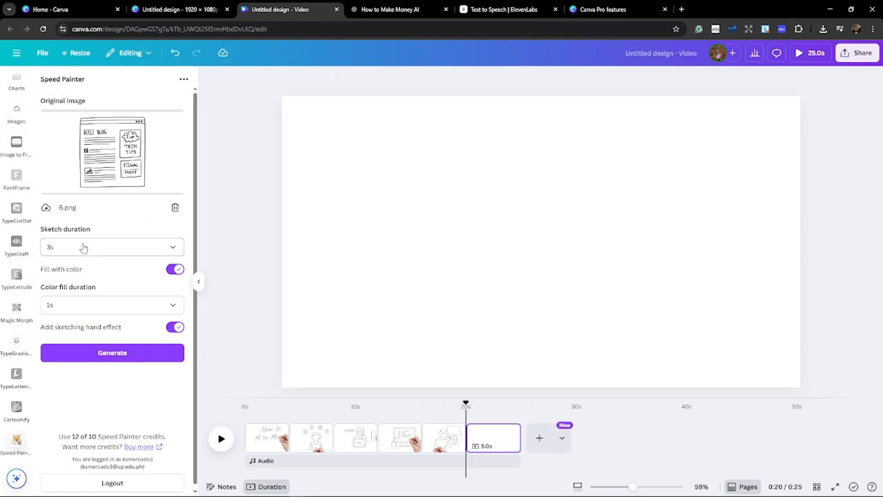
{"action": "left_click", "coordinate": [85, 305]}
{"action": "left_click", "coordinate": [177, 331]}
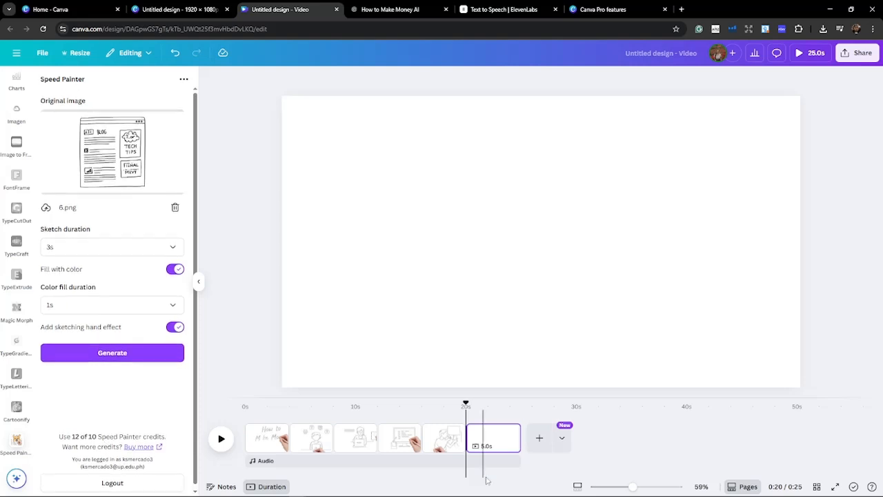
Step: Detach the "How to Make Money Using AI!" sketch video from the background of page 1
{"action": "left_click", "coordinate": [272, 439]}
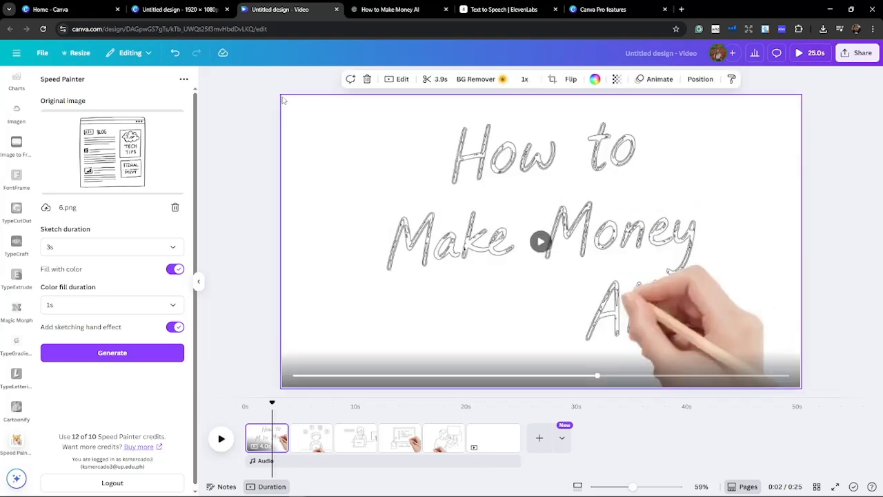
{"action": "left_click_drag", "start_coordinate": [317, 123], "coordinate": [347, 149]}
{"action": "right_click", "coordinate": [365, 144]}
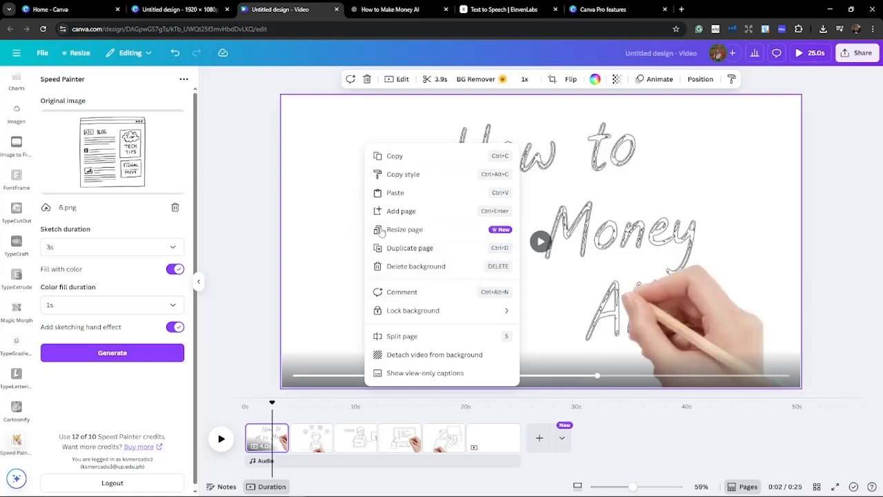
{"action": "left_click", "coordinate": [307, 148]}
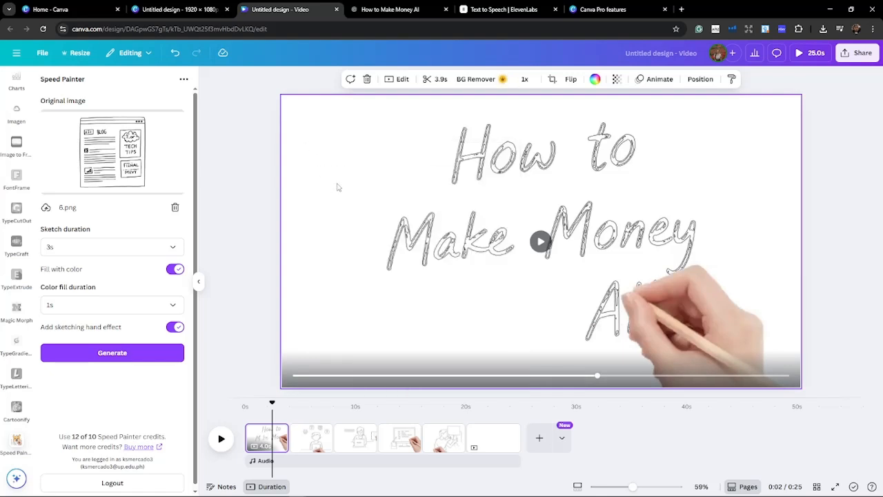
{"action": "right_click", "coordinate": [337, 187]}
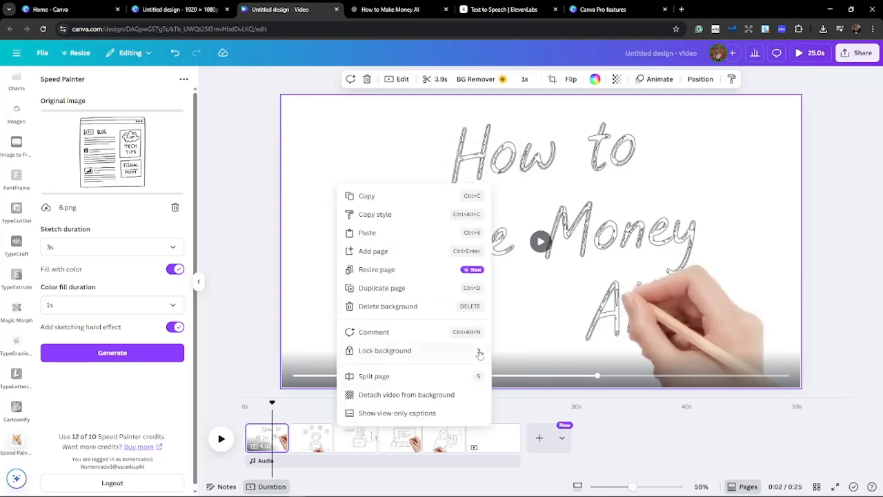
{"action": "left_click", "coordinate": [422, 398]}
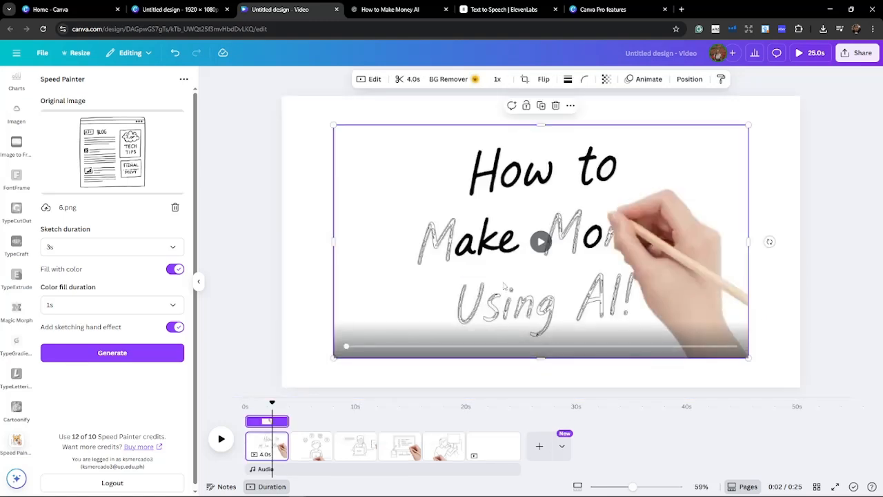
Step: Enlarge the detached title video on page 1 and set it as the page background
{"action": "mouse_move", "coordinate": [478, 219]}
{"action": "left_mouse_down"}
{"action": "mouse_move", "coordinate": [469, 193]}
{"action": "mouse_move", "coordinate": [484, 219]}
{"action": "left_mouse_up"}
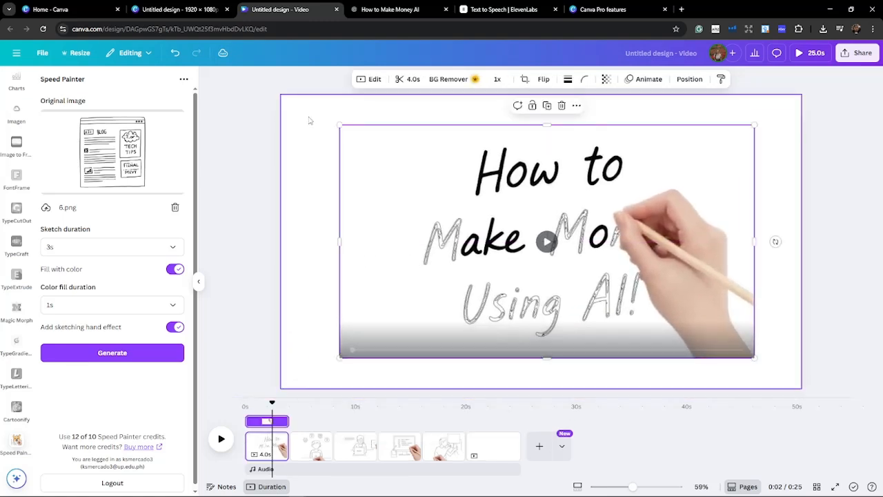
{"action": "left_click_drag", "start_coordinate": [340, 126], "coordinate": [298, 102]}
{"action": "right_click", "coordinate": [390, 176]}
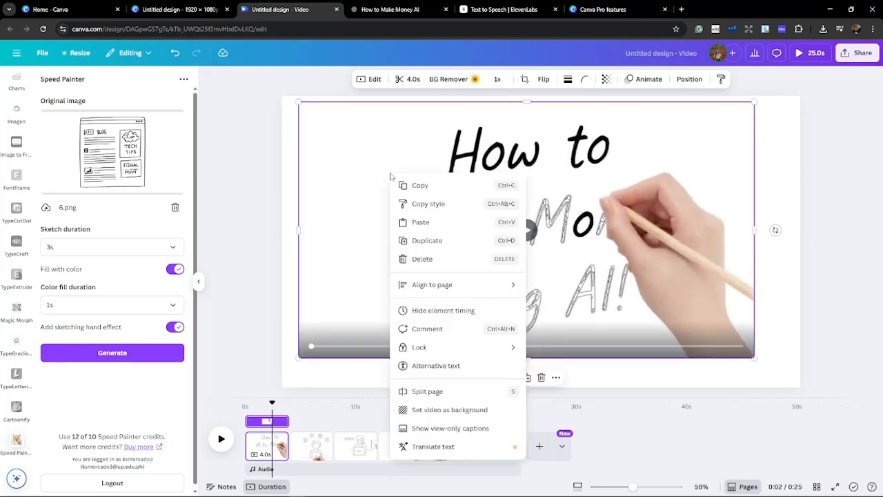
{"action": "left_click", "coordinate": [458, 410]}
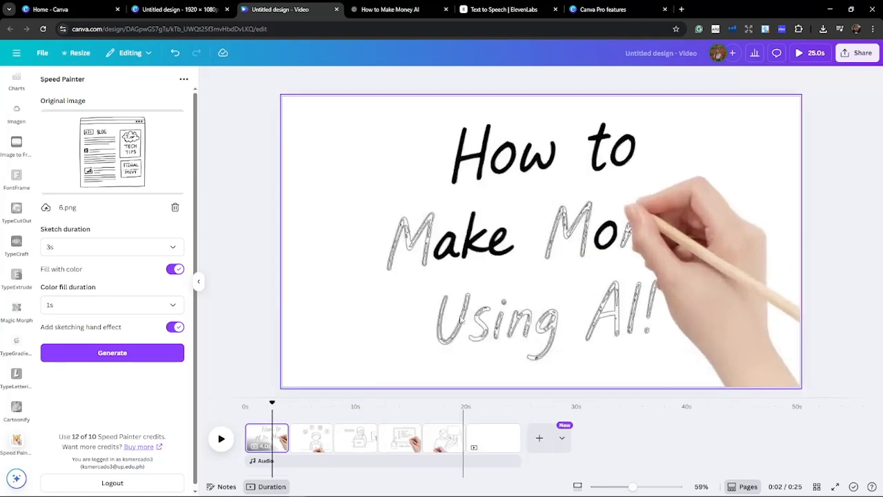
Step: Look through the sketch animations on pages 2 to 5 of the timeline and return to page 1
{"action": "left_click", "coordinate": [310, 438]}
{"action": "left_click", "coordinate": [350, 438]}
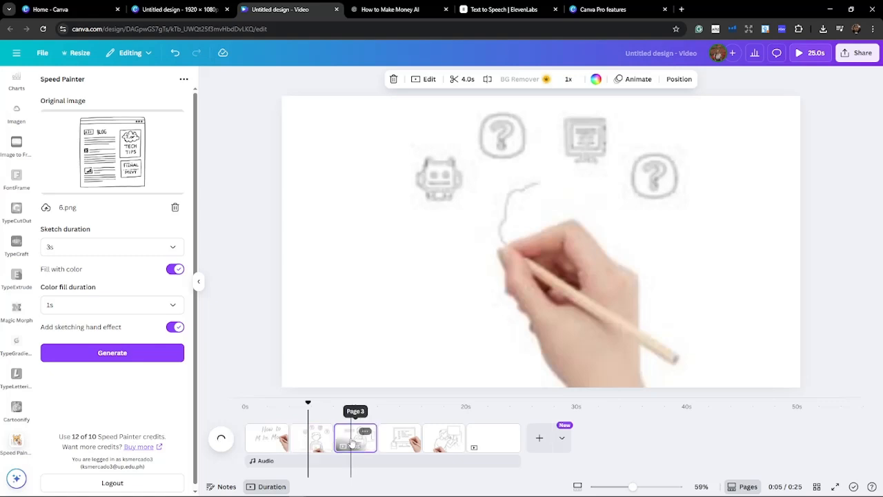
{"action": "left_click", "coordinate": [389, 438]}
{"action": "left_click", "coordinate": [442, 438]}
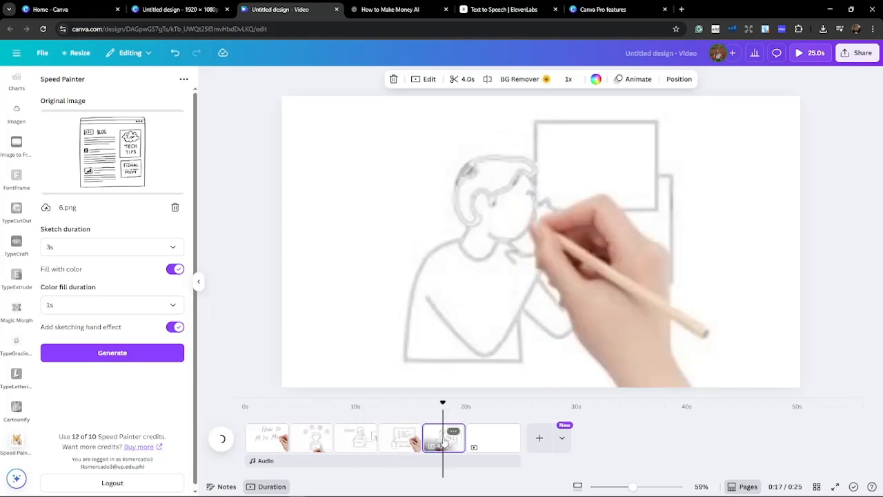
{"action": "left_click", "coordinate": [268, 439]}
{"action": "left_click", "coordinate": [280, 239]}
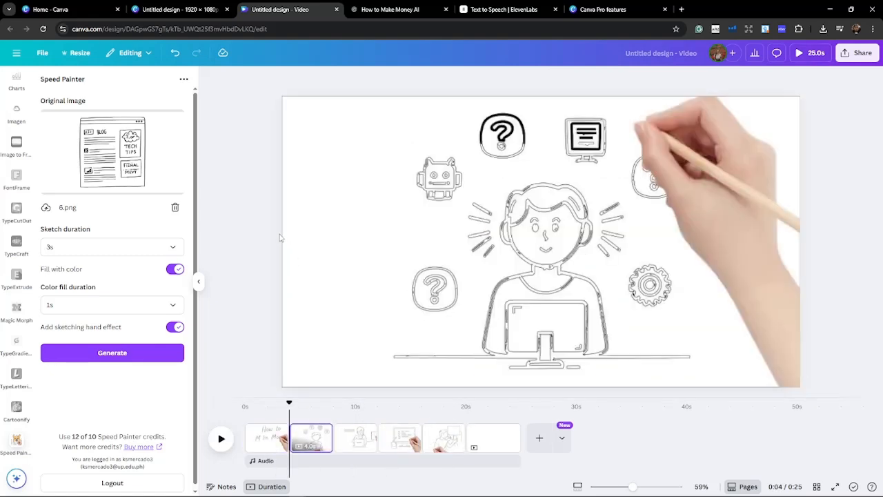
{"action": "left_click", "coordinate": [266, 438]}
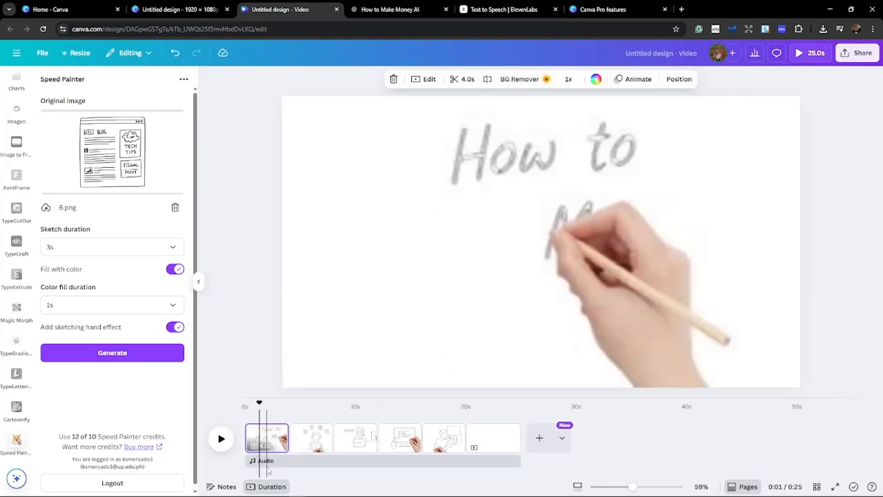
Step: Copy the Scene 1 voiceover line from the ChatGPT script into ElevenLabs Text to Speech and view the available voices
{"action": "left_click", "coordinate": [391, 9]}
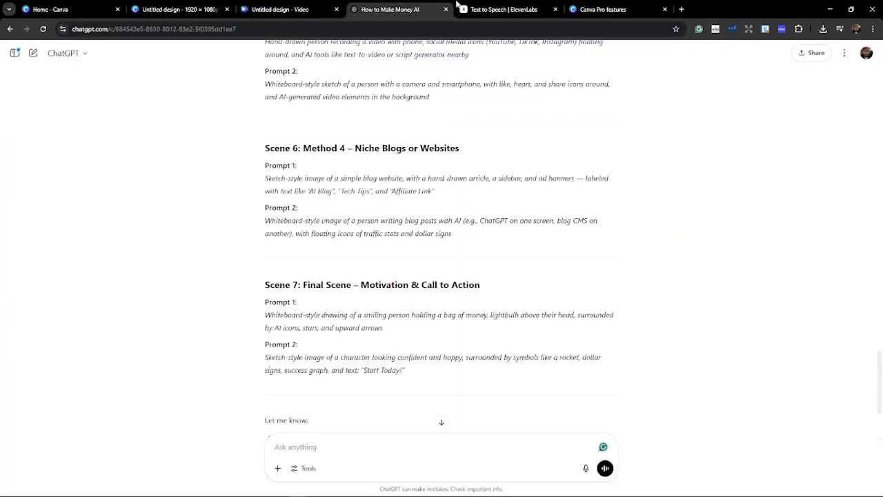
{"action": "left_click", "coordinate": [503, 5]}
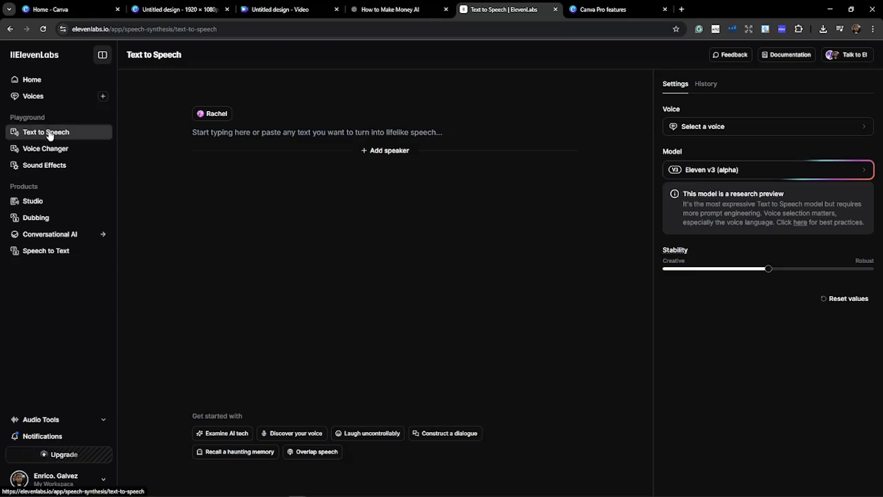
{"action": "left_click", "coordinate": [383, 11]}
{"action": "scroll", "coordinate": [374, 195], "scroll_direction": "up", "scroll_amount": 15}
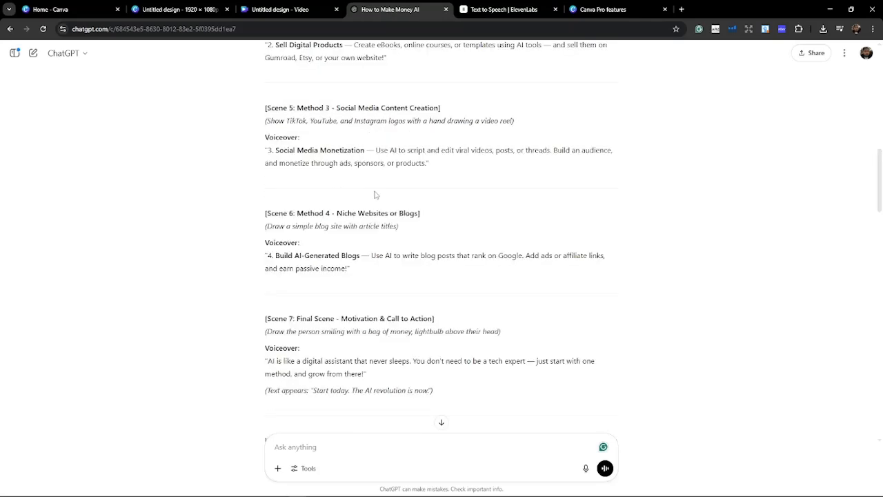
{"action": "scroll", "coordinate": [375, 195], "scroll_direction": "up", "scroll_amount": 7}
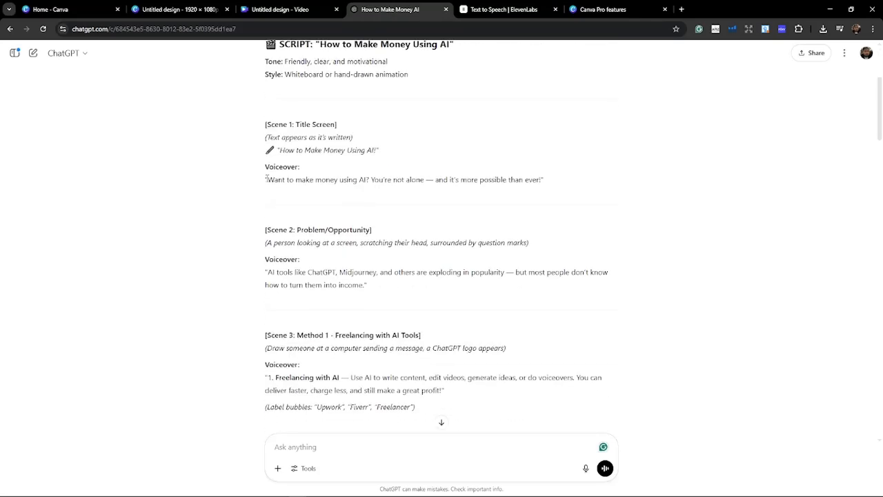
{"action": "left_click_drag", "start_coordinate": [470, 173], "coordinate": [541, 178]}
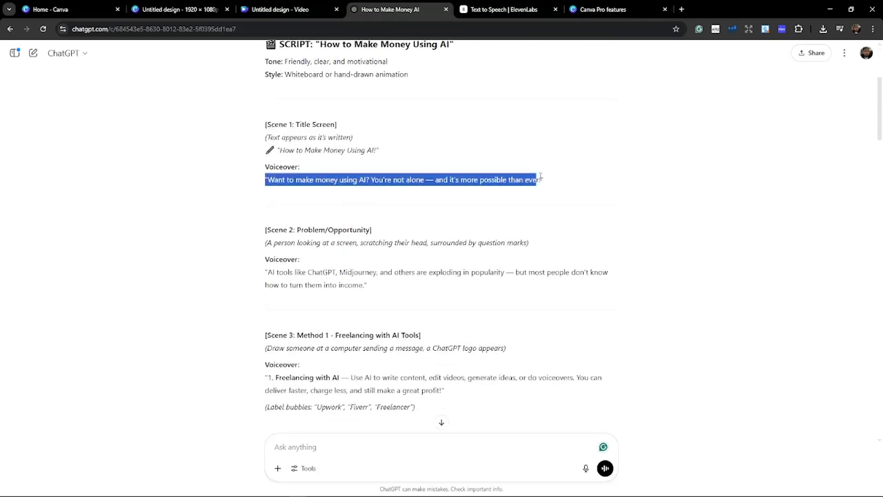
{"action": "left_click", "coordinate": [504, 10]}
{"action": "type", "text": "\"Want to make money using AI? You're not alone — and it's more possible than ever!\""}
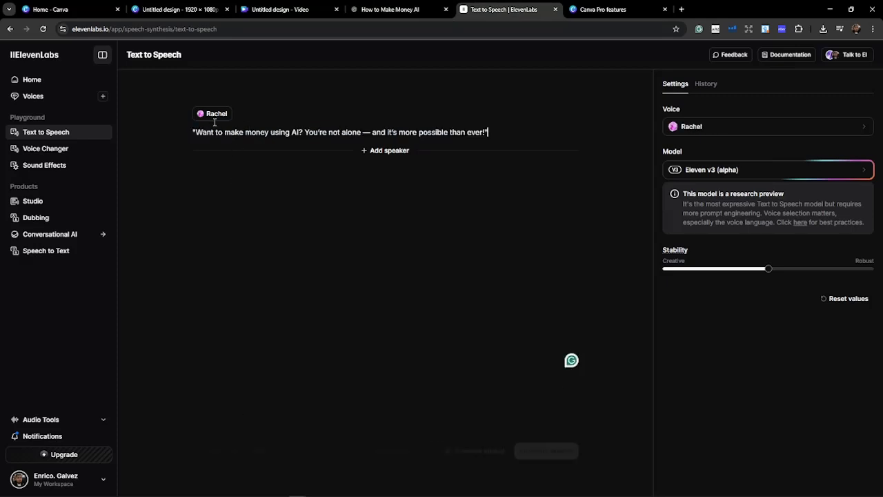
{"action": "left_click", "coordinate": [213, 114]}
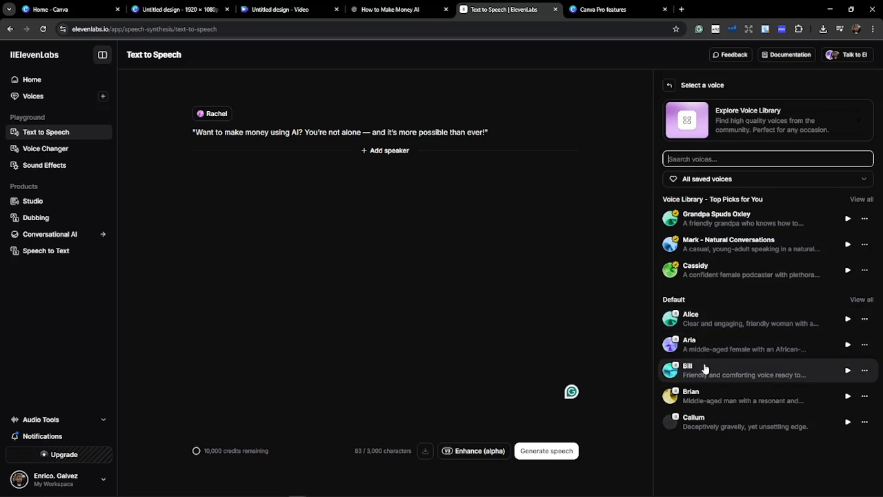
{"action": "left_click", "coordinate": [553, 373]}
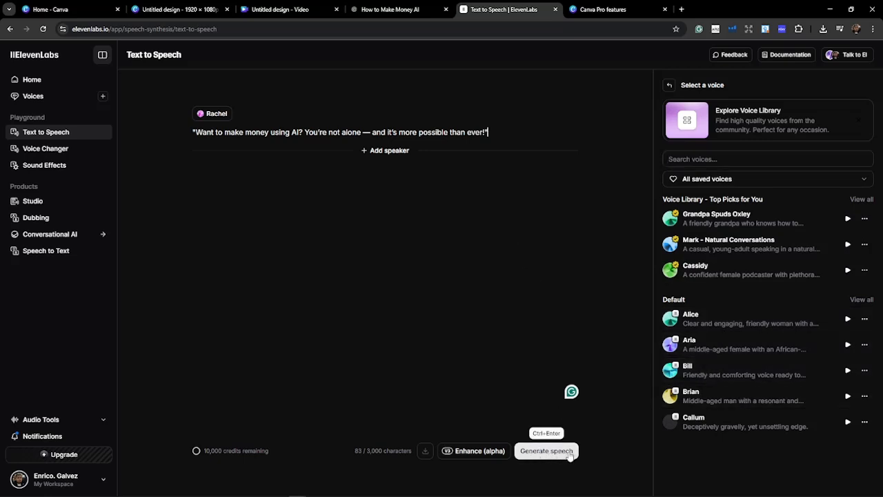
Step: Return to the Canva video design and view its audio library and sharing options
{"action": "left_click", "coordinate": [269, 8]}
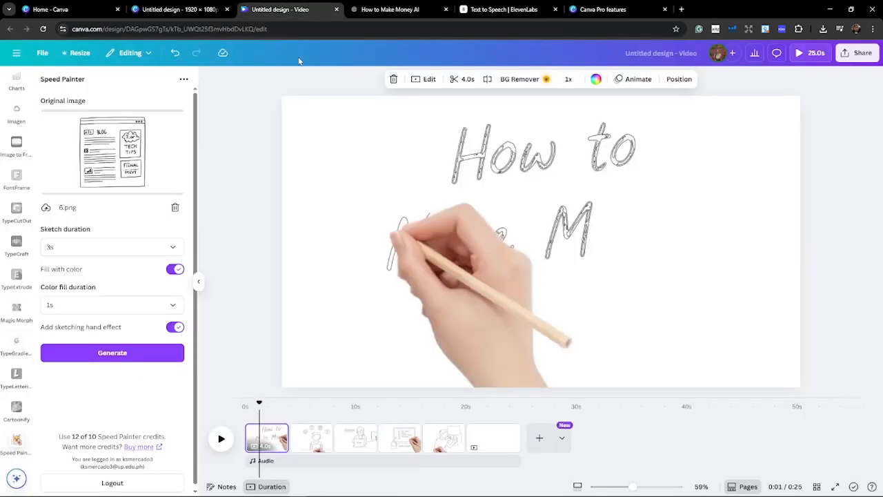
{"action": "left_click", "coordinate": [262, 461]}
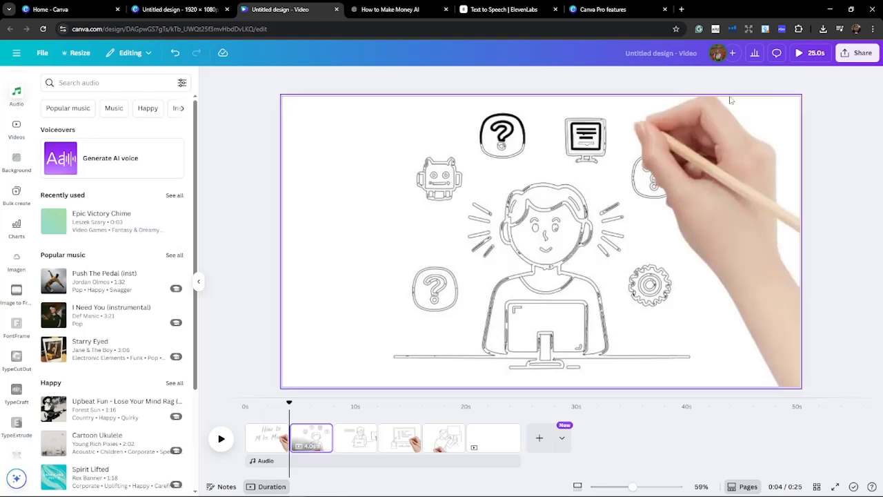
{"action": "left_click", "coordinate": [853, 62]}
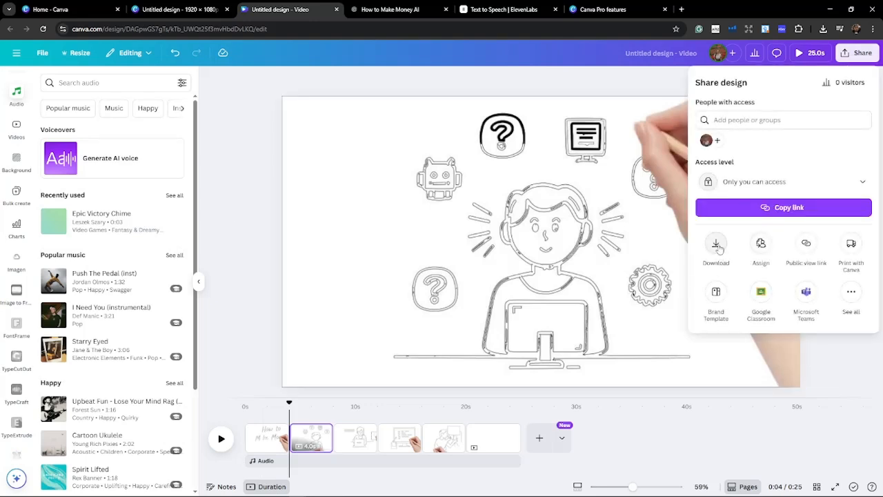
{"action": "left_click", "coordinate": [415, 66]}
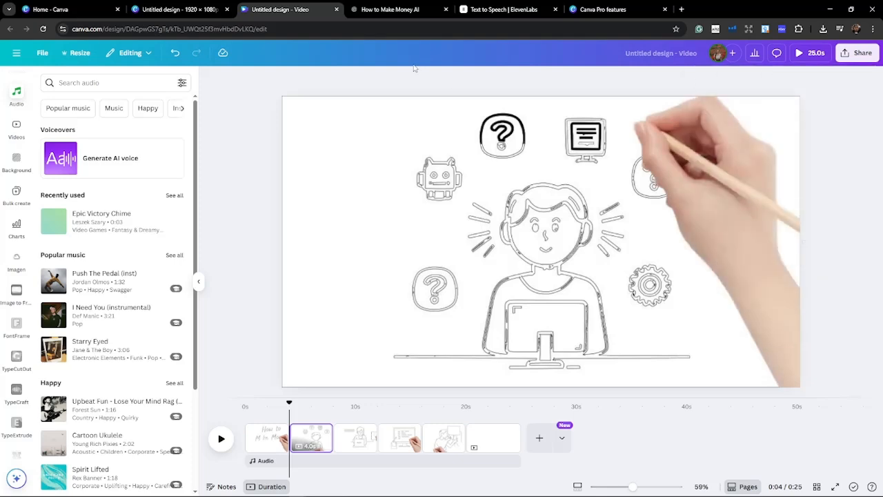
Step: Switch to the media player and play the exported Untitled design video from the second scene
{"action": "mouse_move", "coordinate": [405, 494]}
{"action": "left_click", "coordinate": [315, 490]}
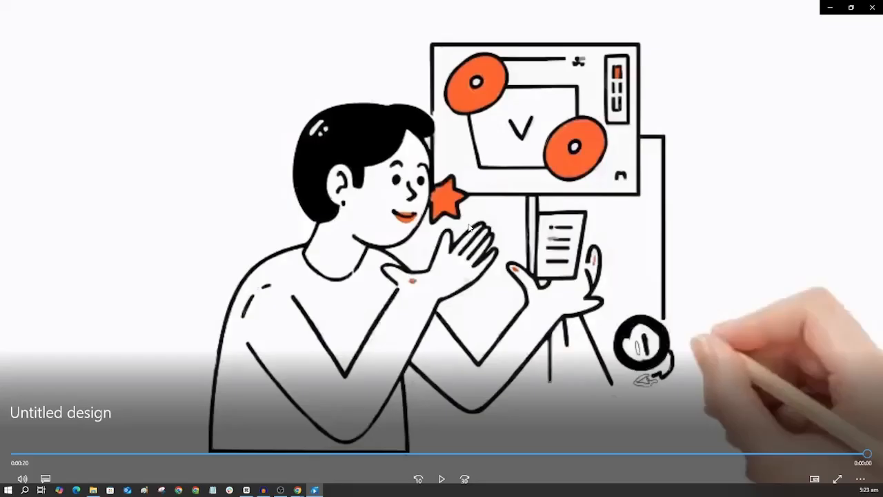
{"action": "left_click", "coordinate": [252, 454]}
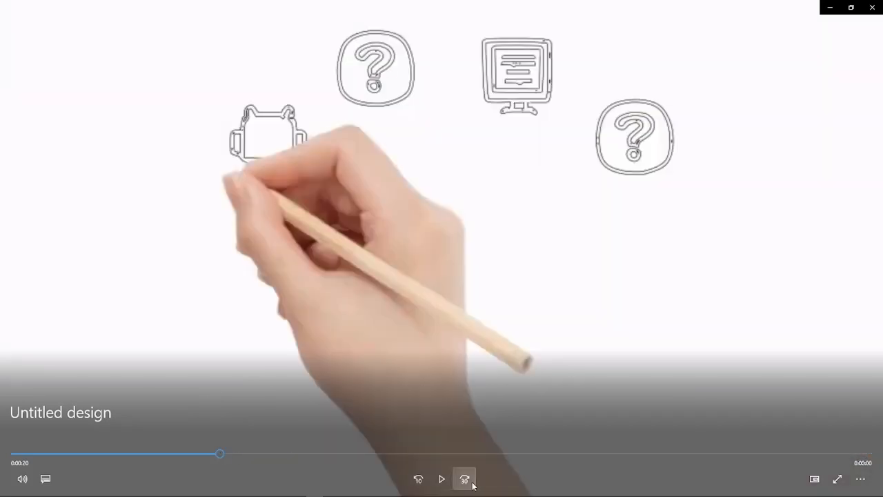
{"action": "left_click", "coordinate": [441, 478]}
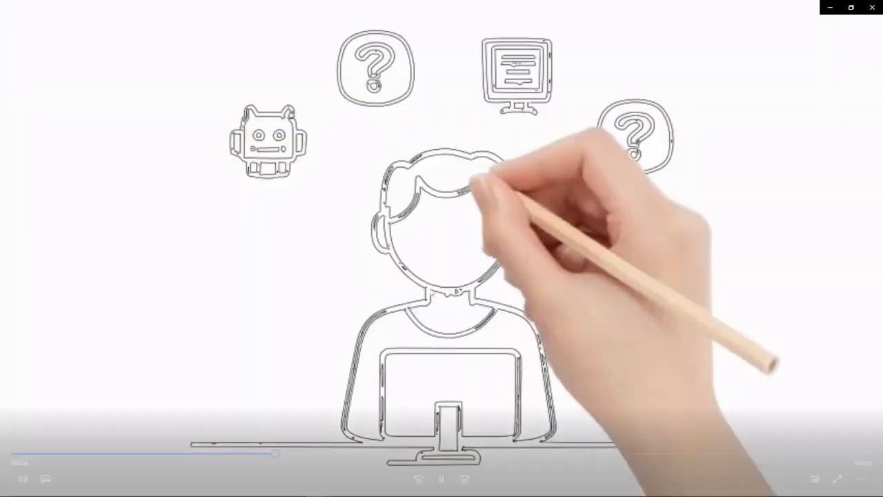